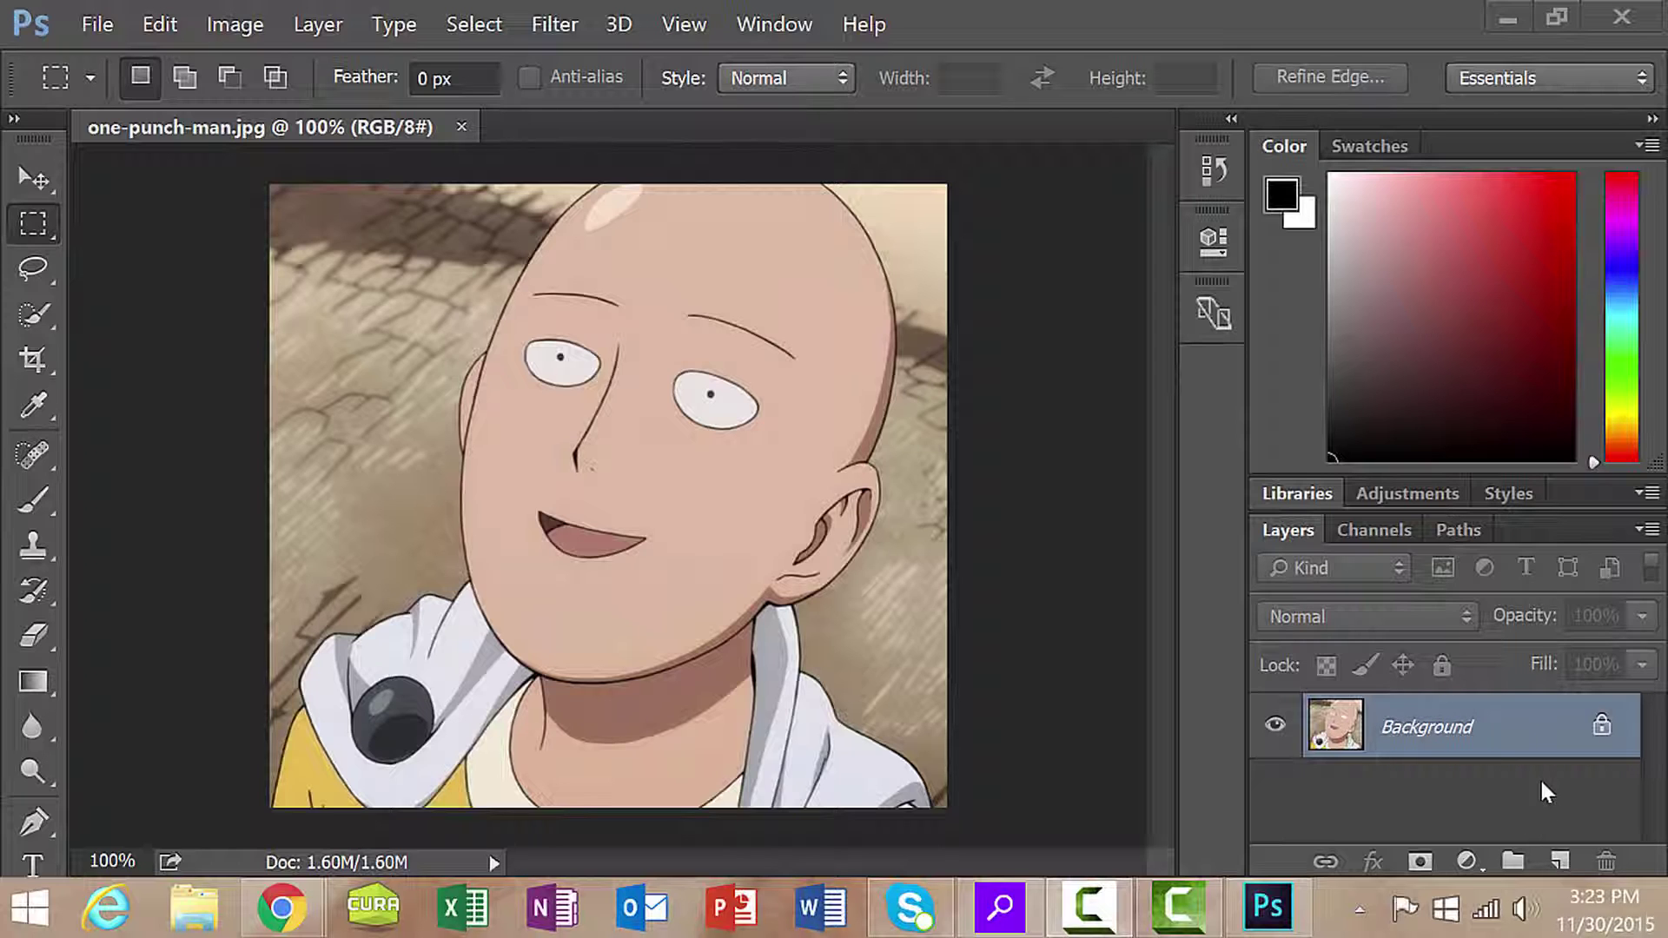
- Add an empty Layer 1 and pick the Brush tool at 1 px size, 100% hardness
click(1559, 862)
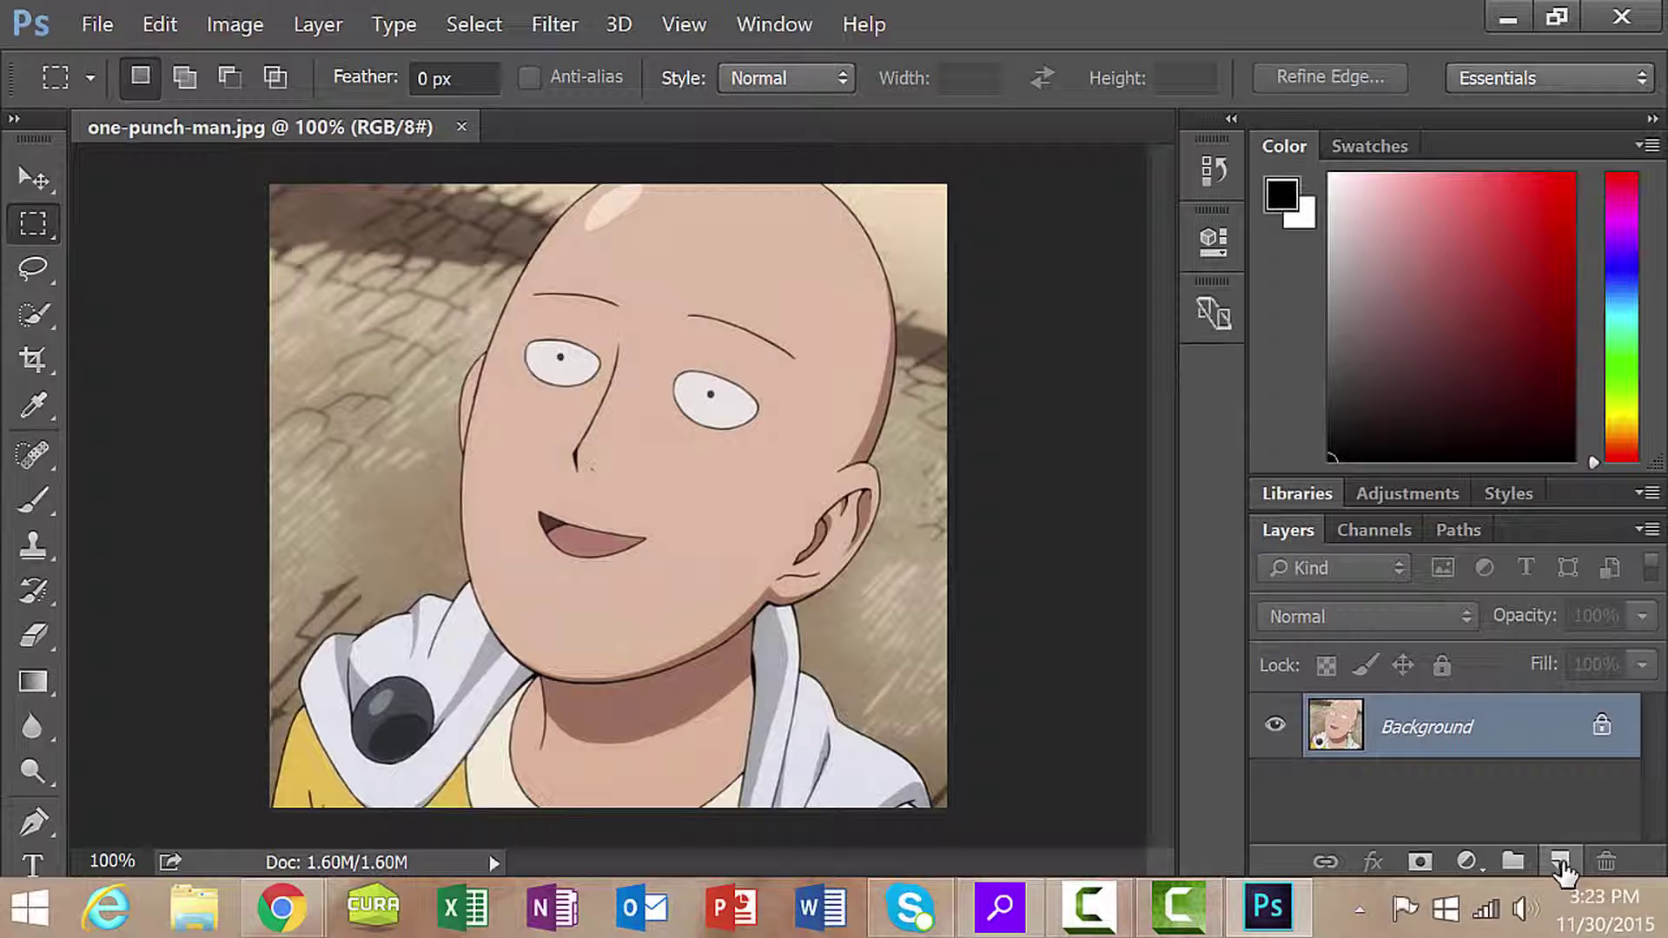
click(1559, 864)
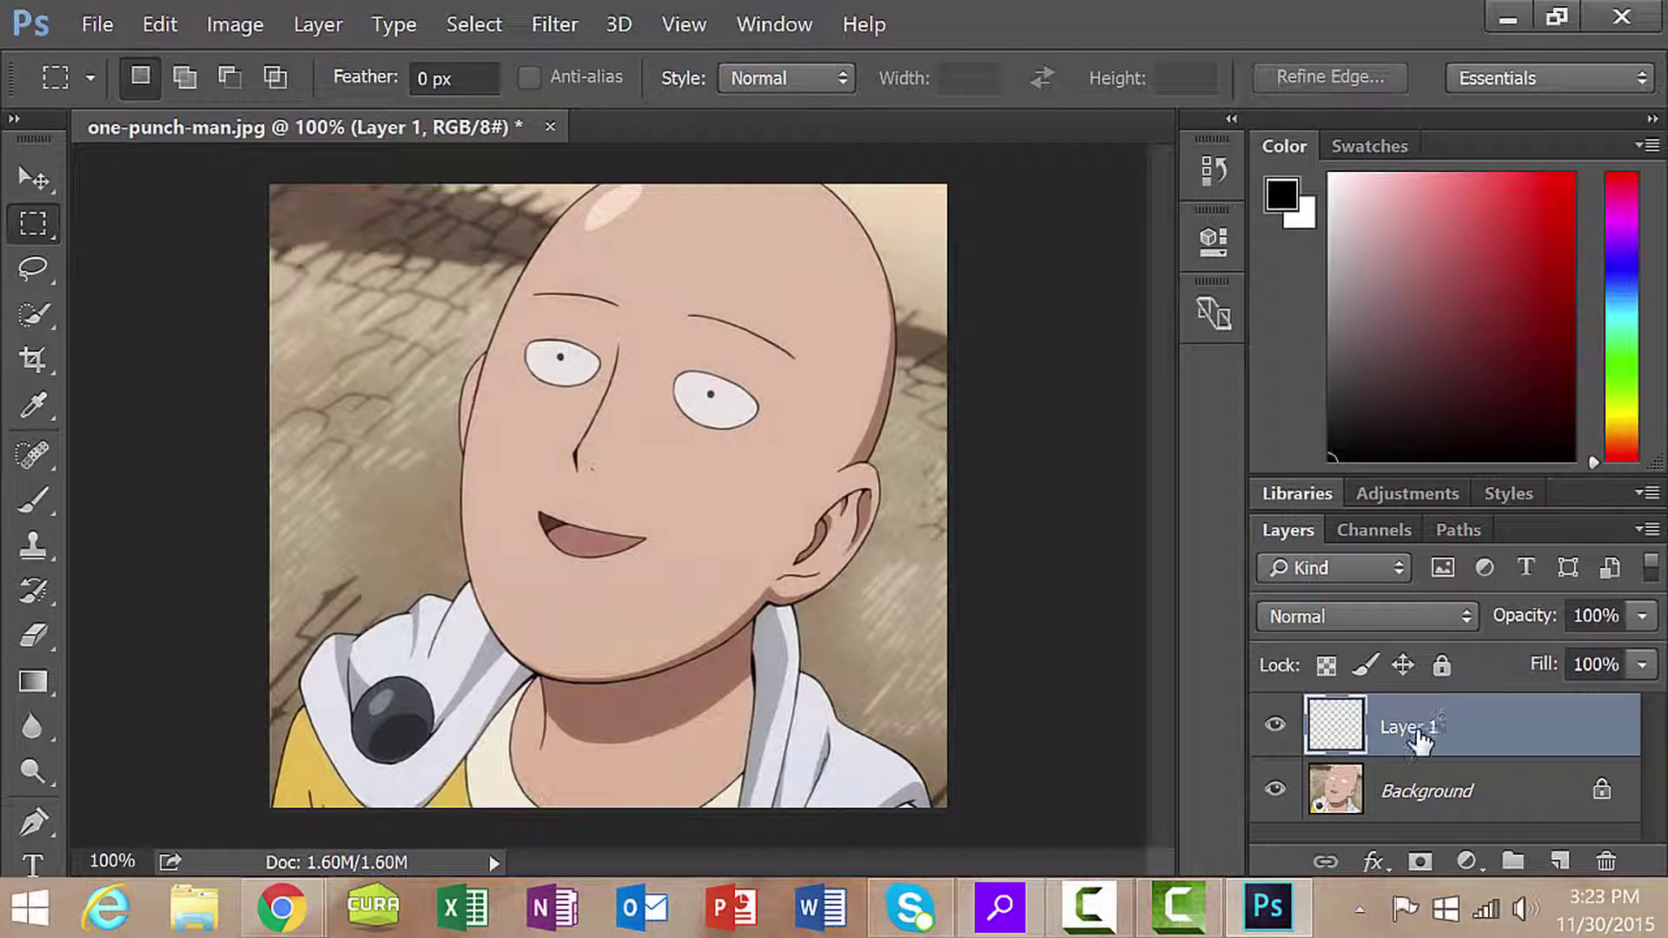
click(47, 504)
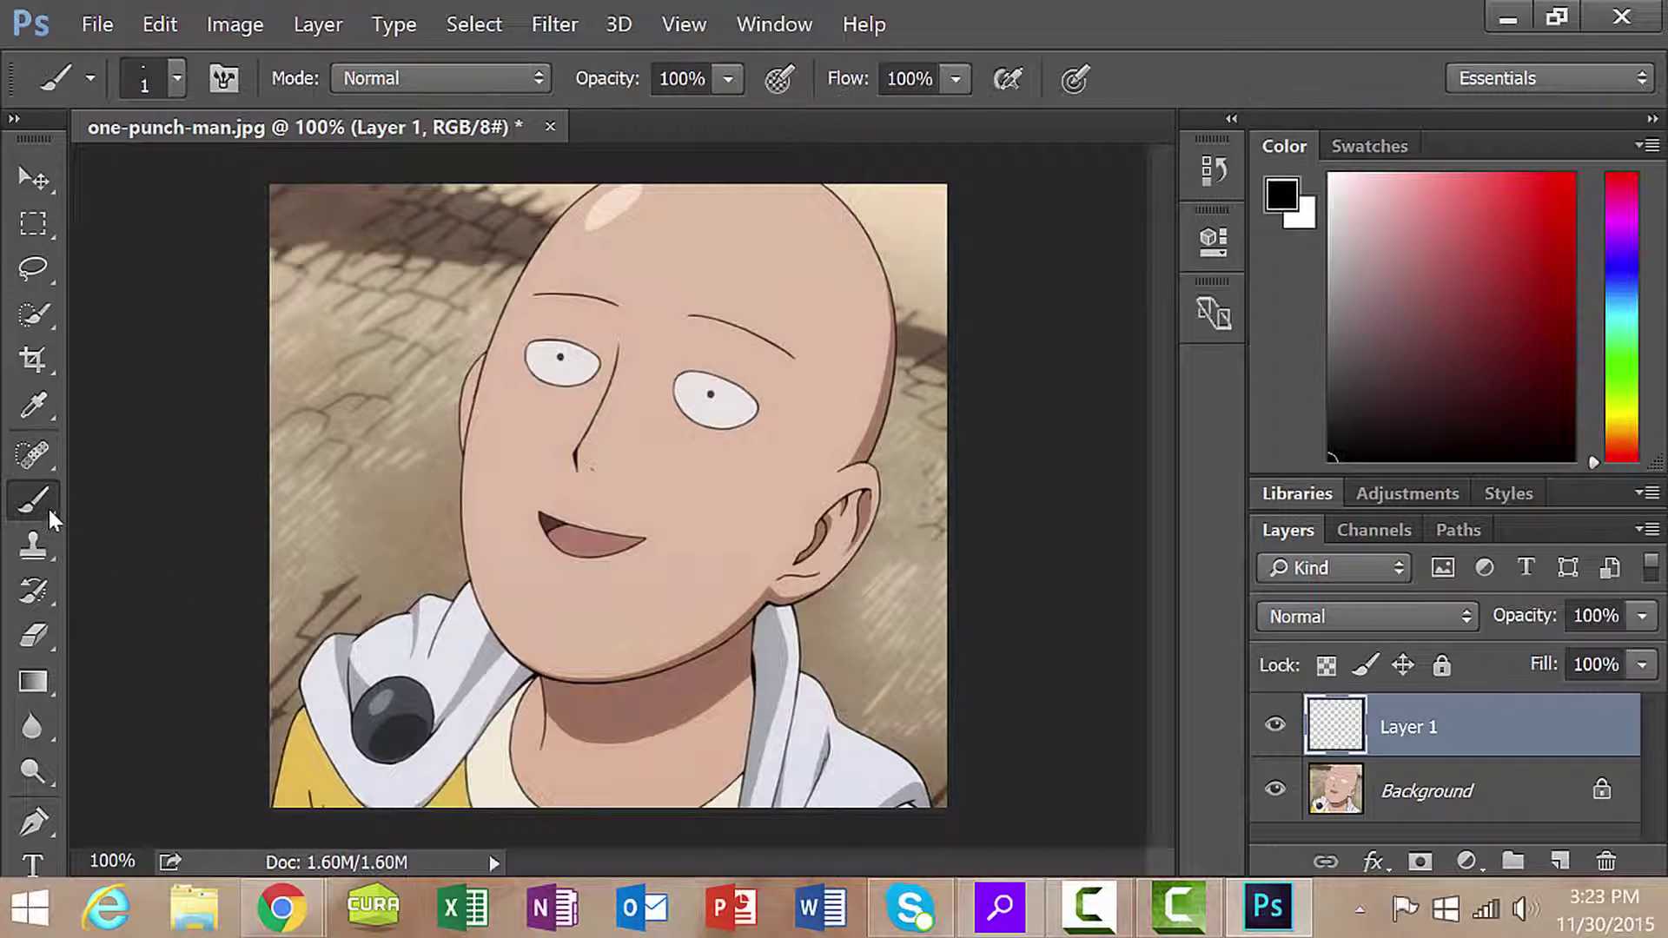
click(177, 81)
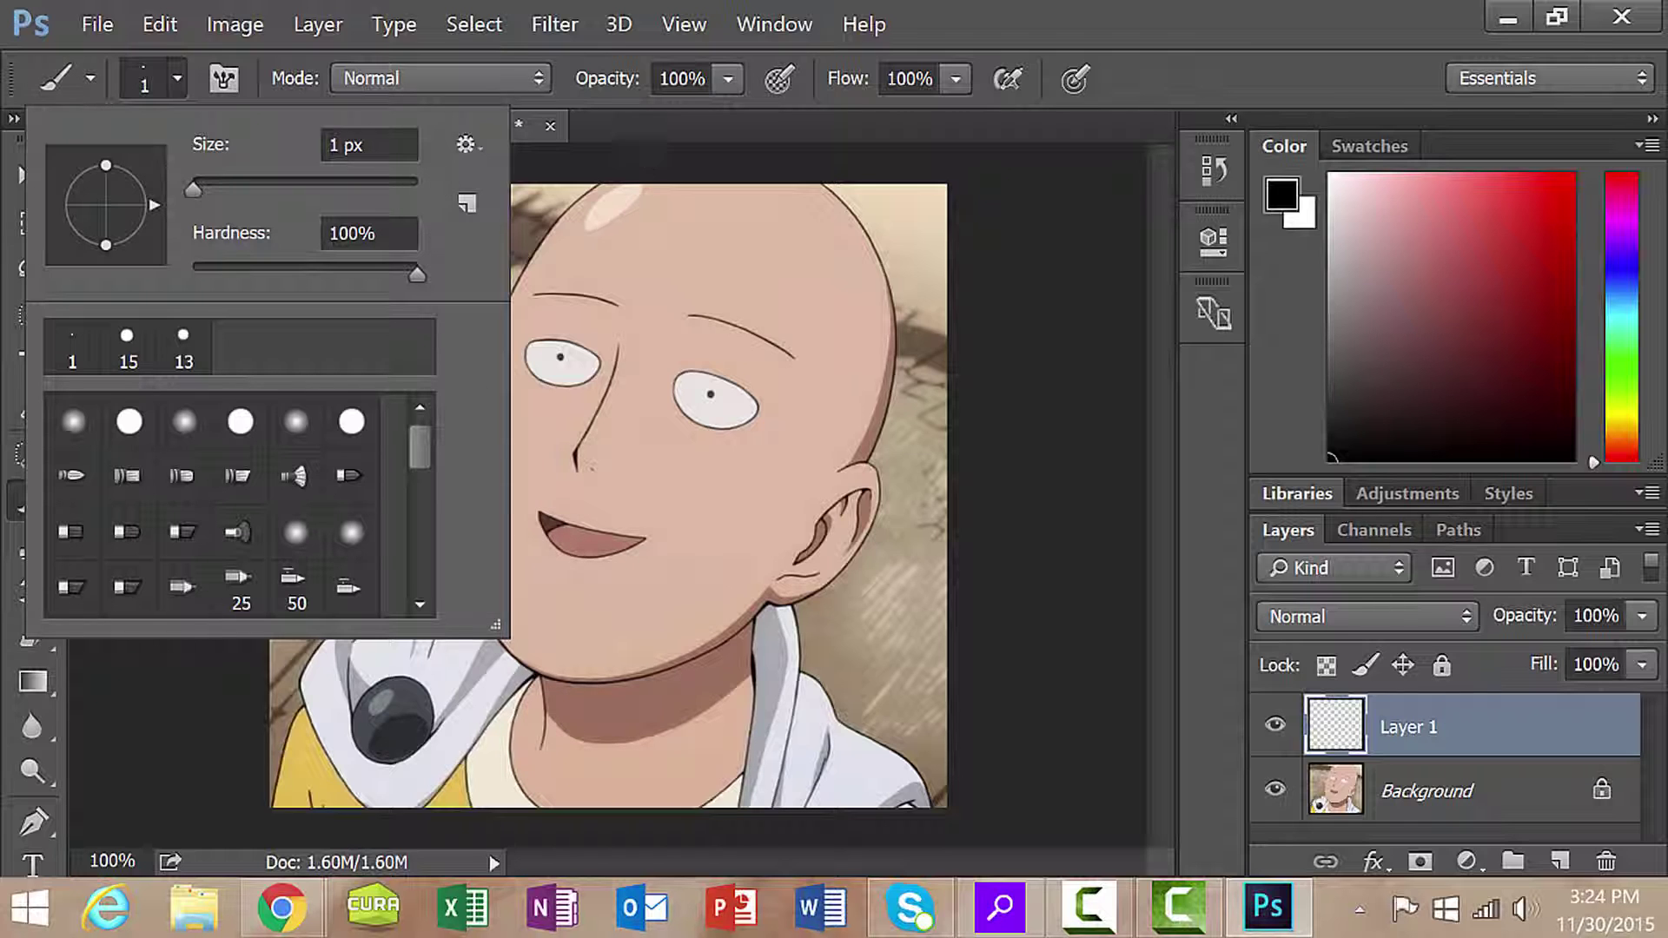
- Close the brush picker, resize the brush to 5 px and undo two earlier edits
click(658, 137)
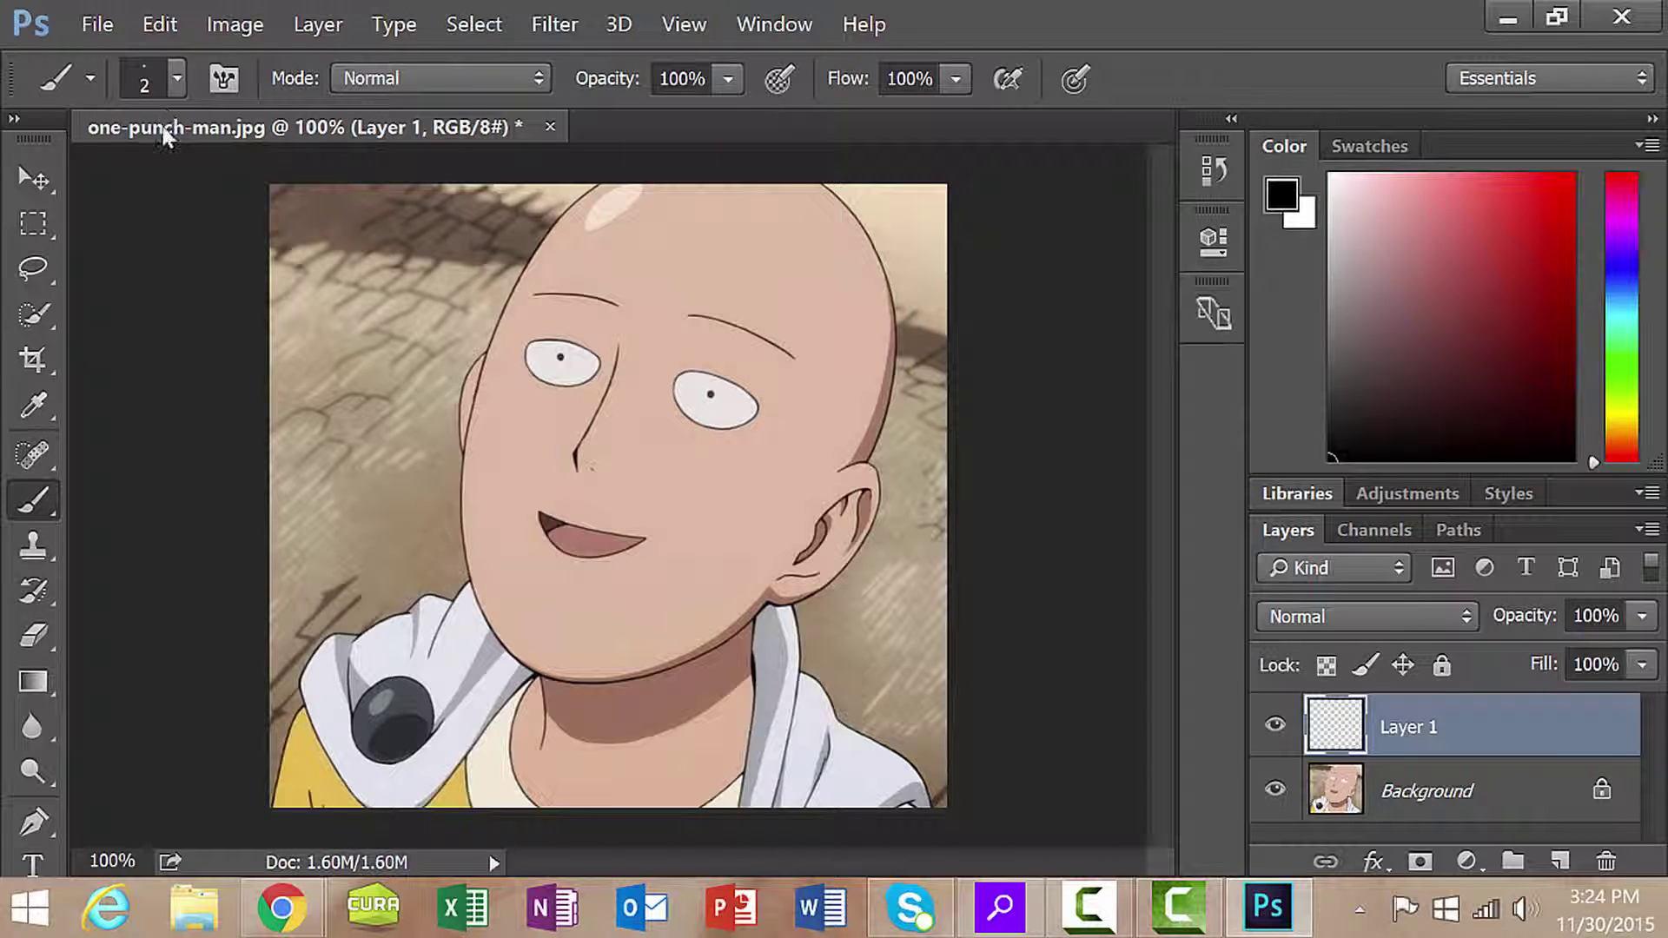
key(bracketright)
key(bracketleft)
key(bracketright)
key(bracketright)
click(159, 24)
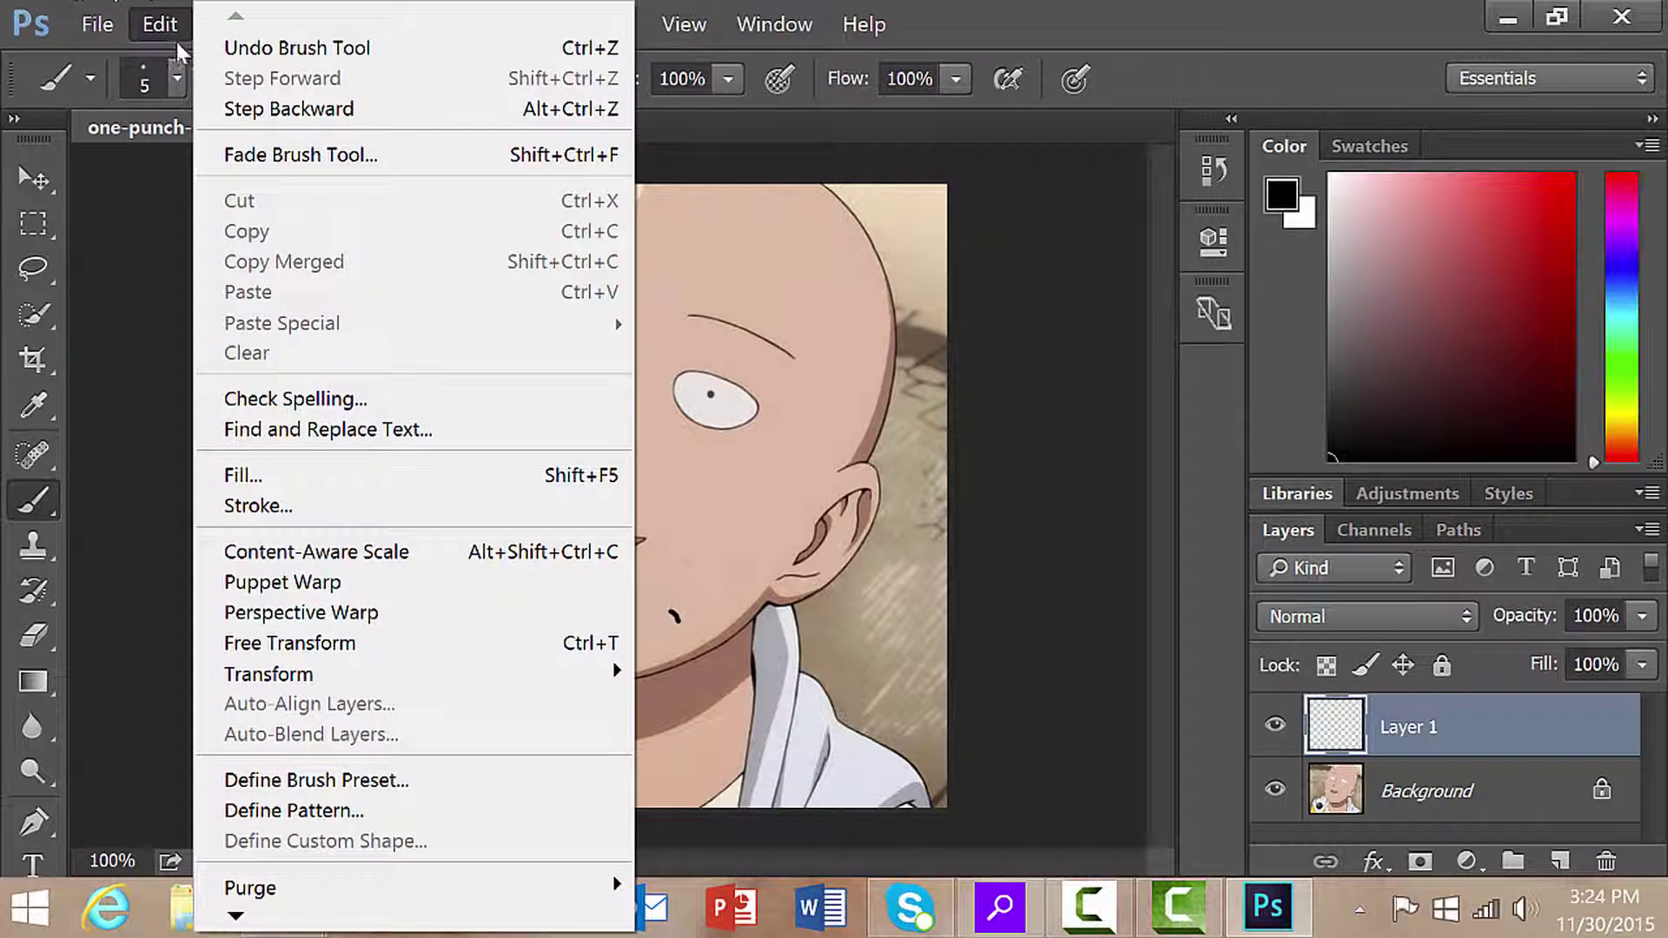
click(256, 50)
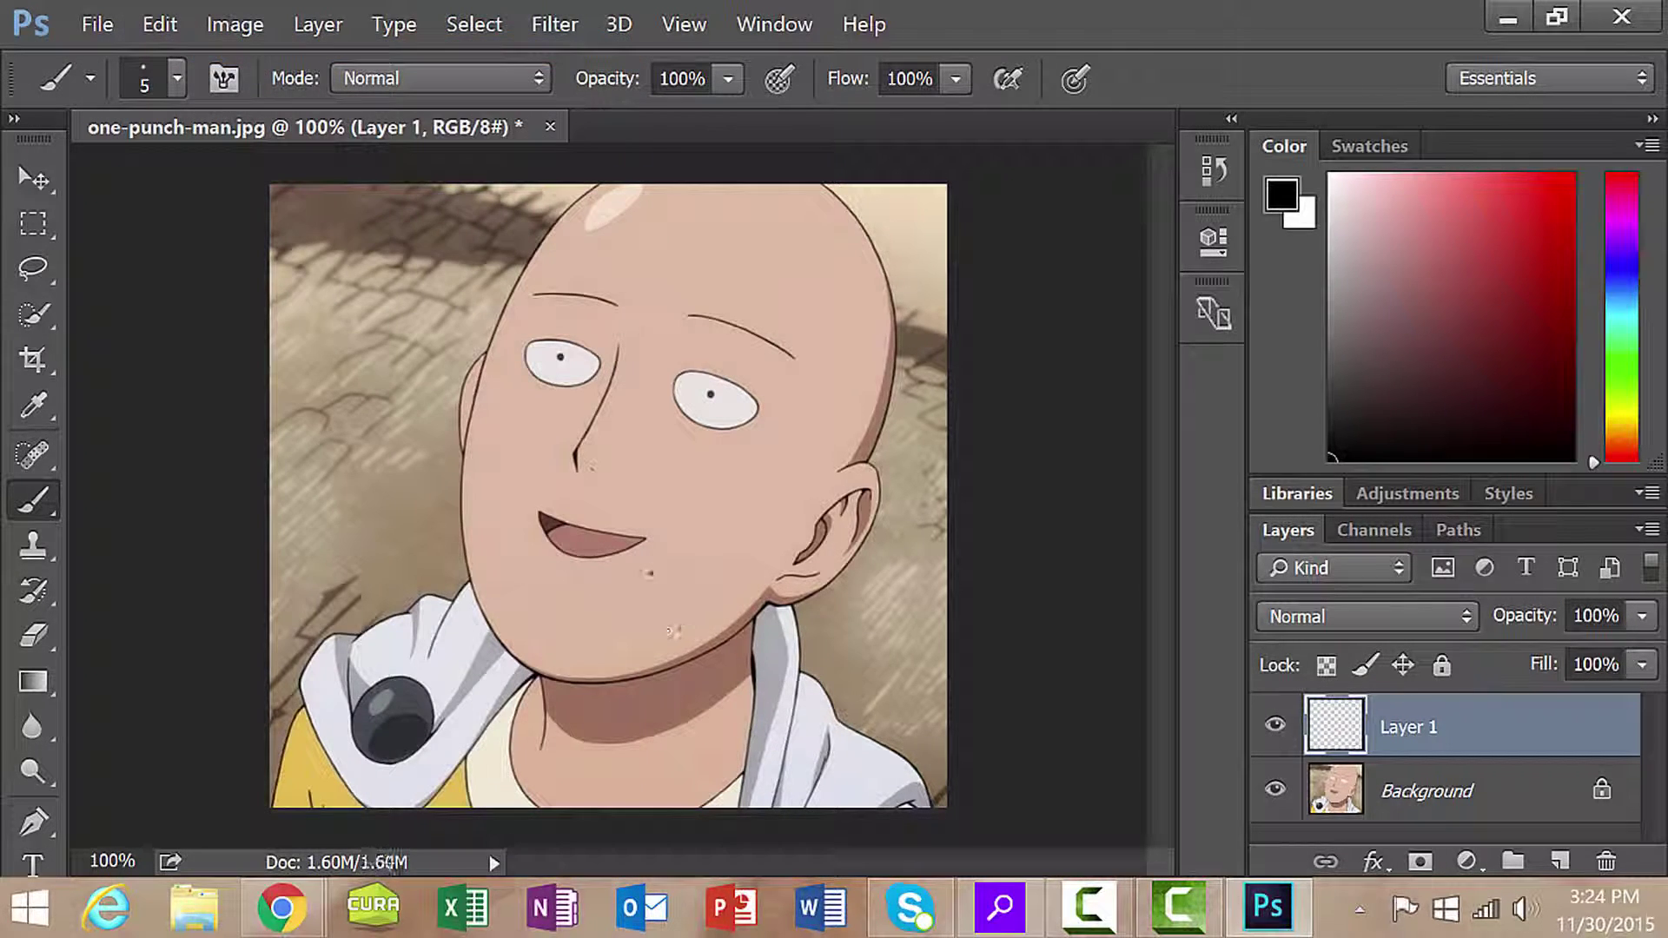
- Paint trial chin strokes at 3 px and 1 px, keeping one thin 1 px hair stroke
key(bracketleft)
drag(667, 621, 681, 653)
key(ctrl+z)
key(bracketleft)
key(bracketleft)
drag(666, 608, 680, 627)
key(ctrl+z)
drag(682, 623, 678, 614)
- Add Layer 2 below Layer 1 and marquee-select a small rectangle around the chin stroke
click(1559, 860)
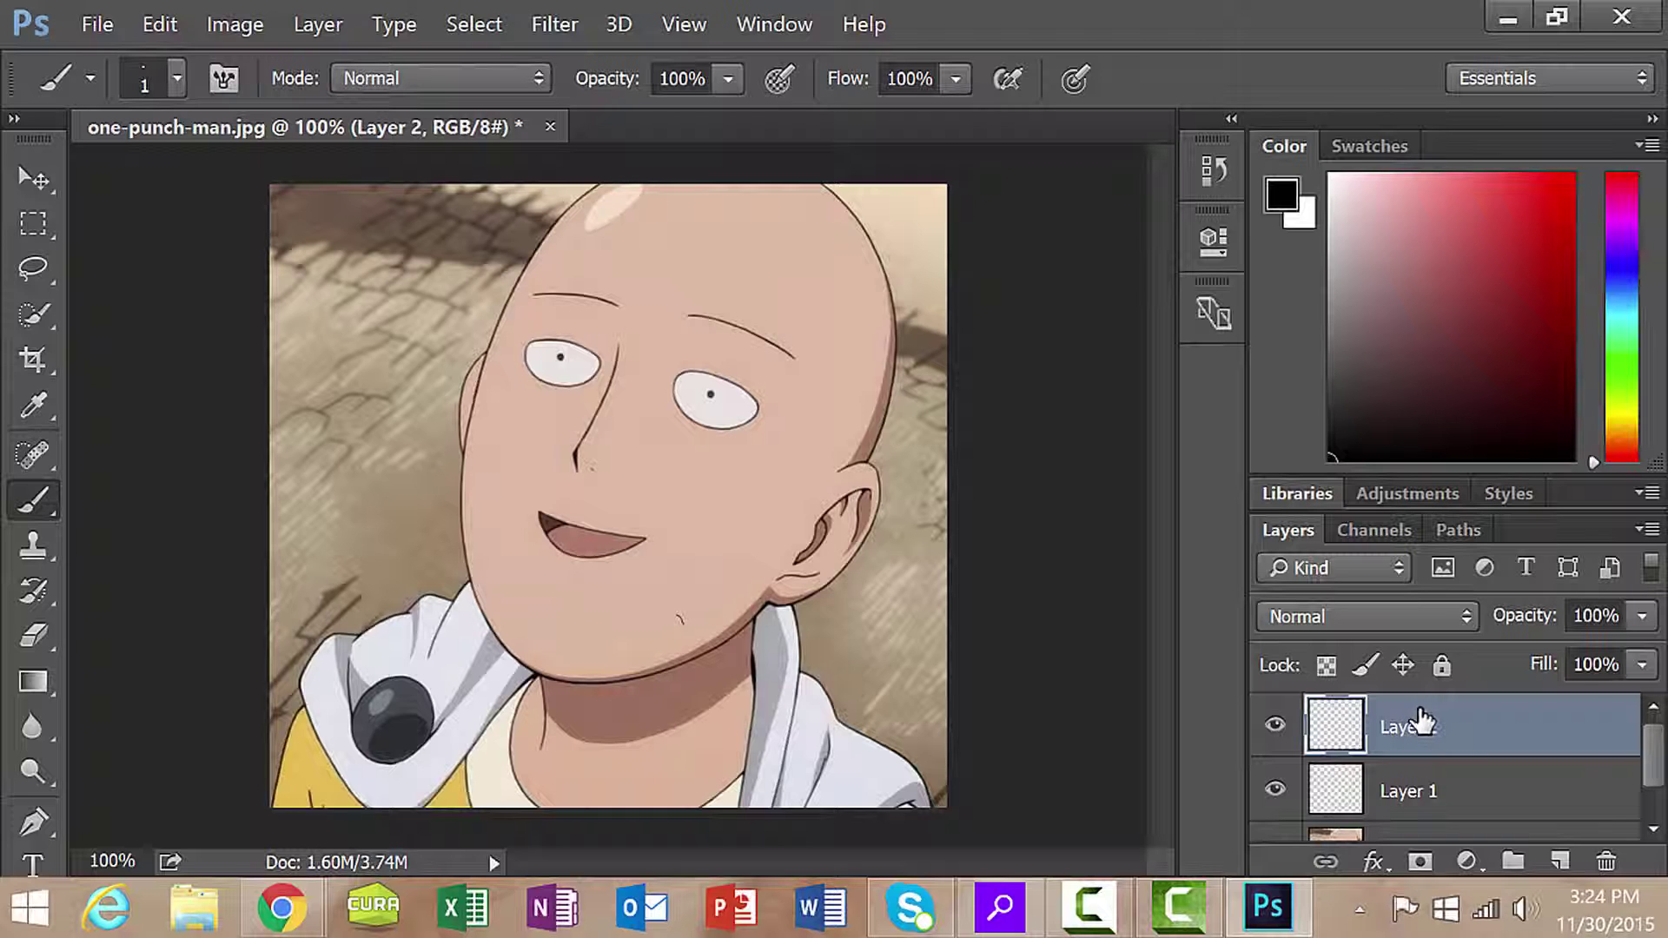
drag(1420, 729, 1405, 792)
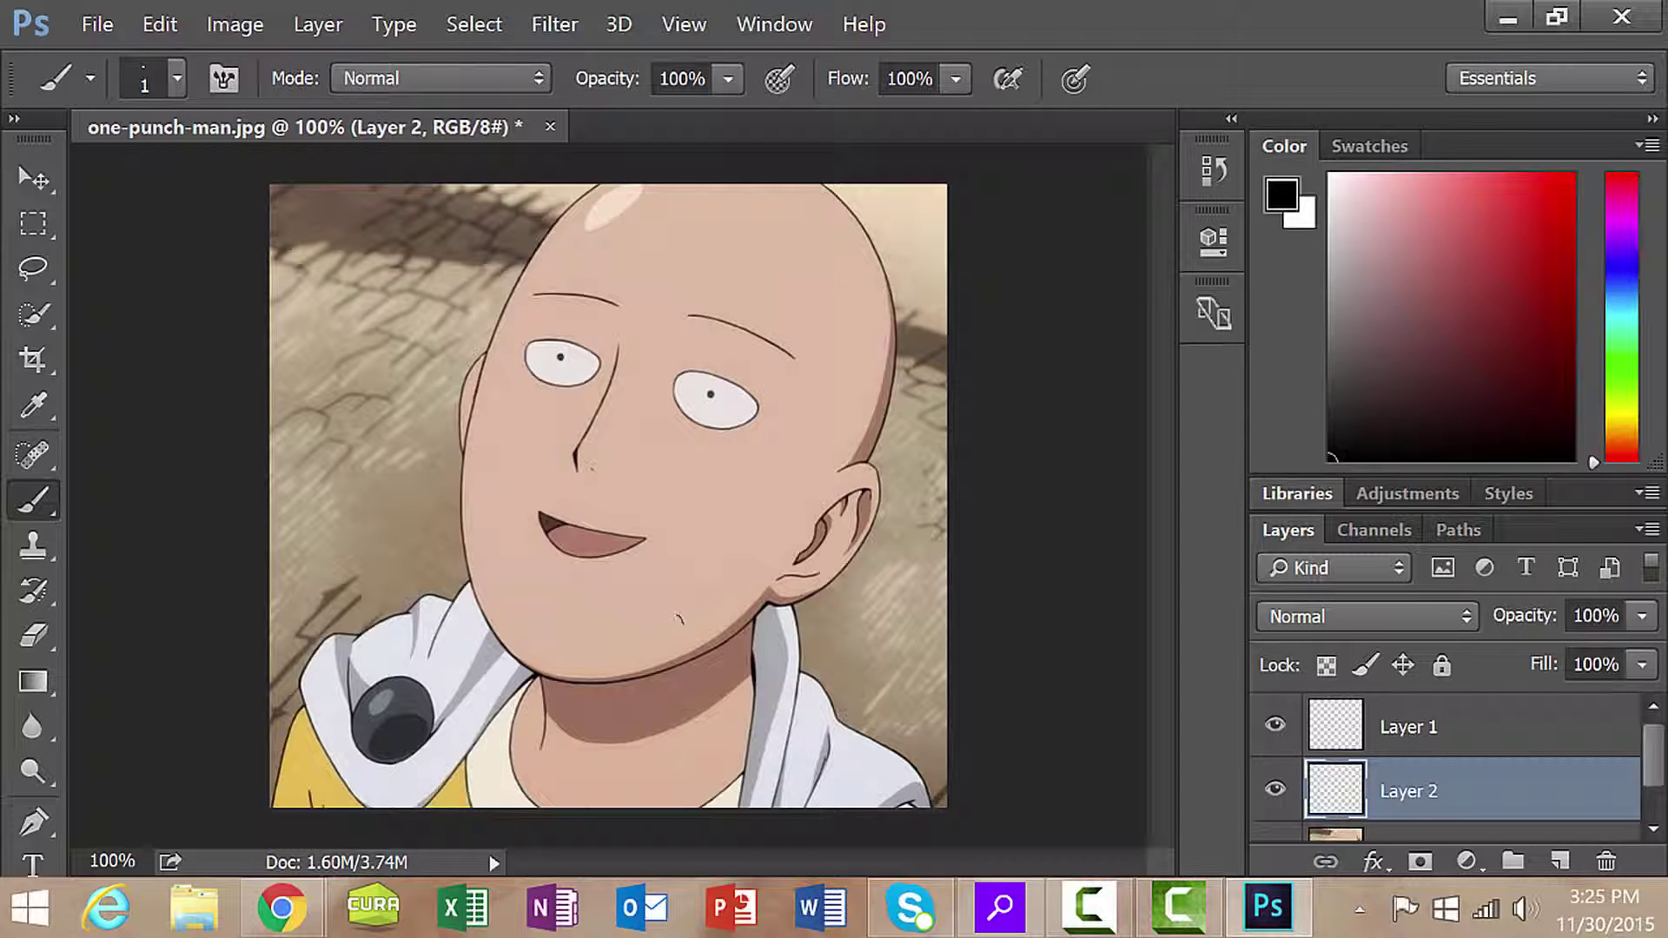
click(39, 228)
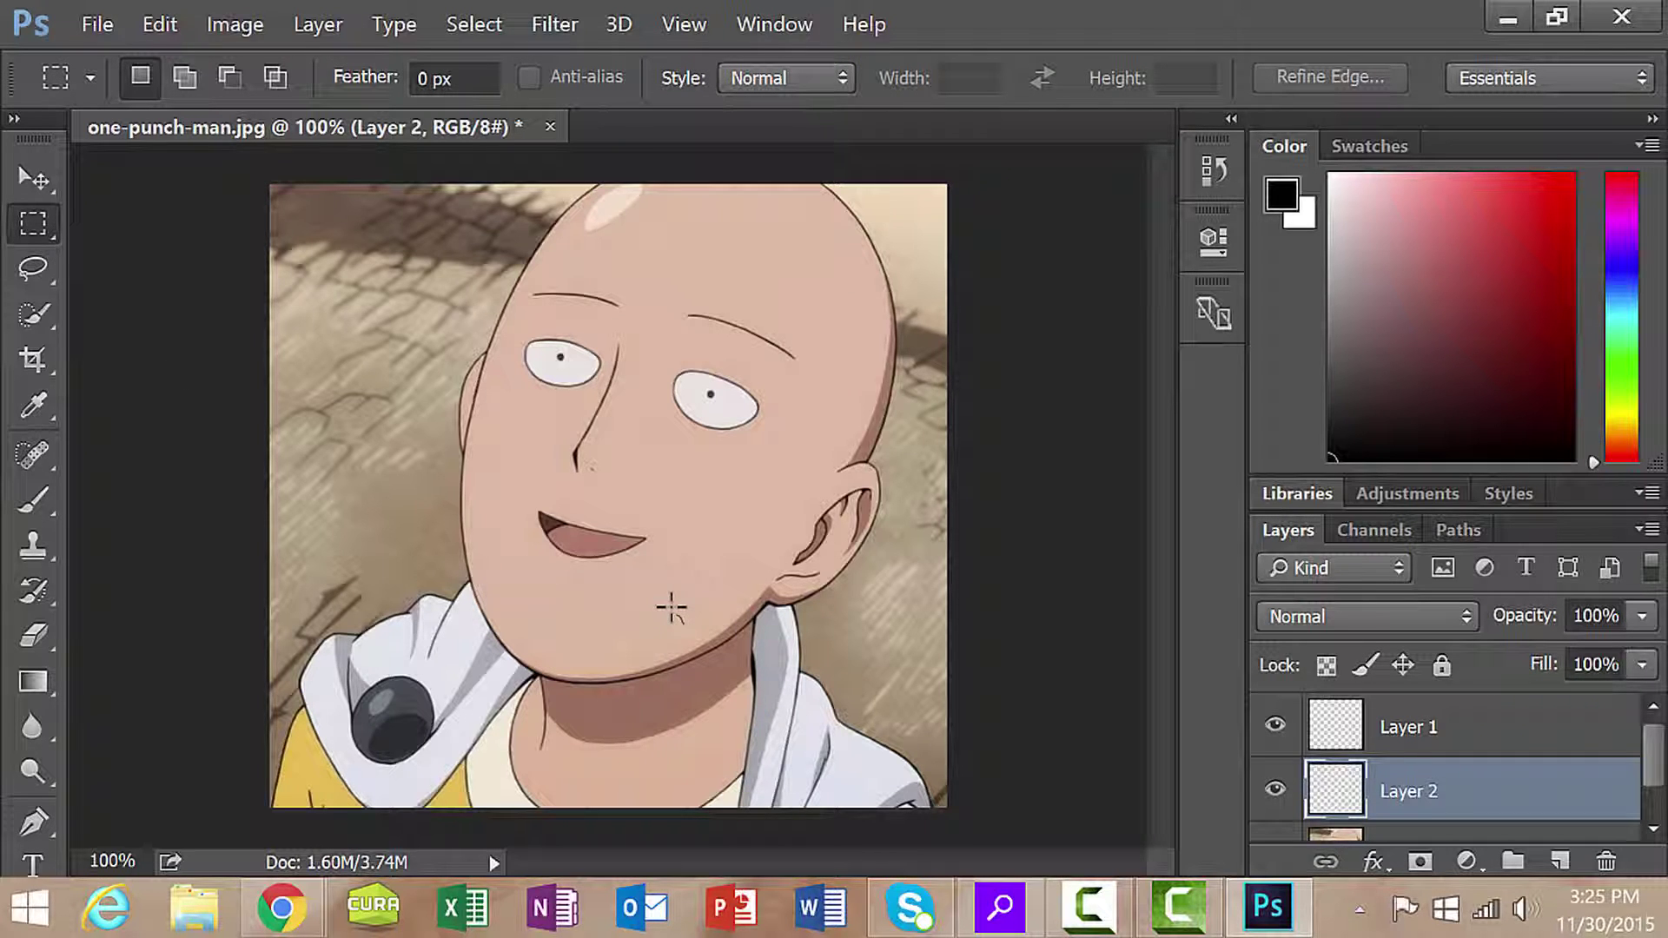
drag(672, 608, 692, 632)
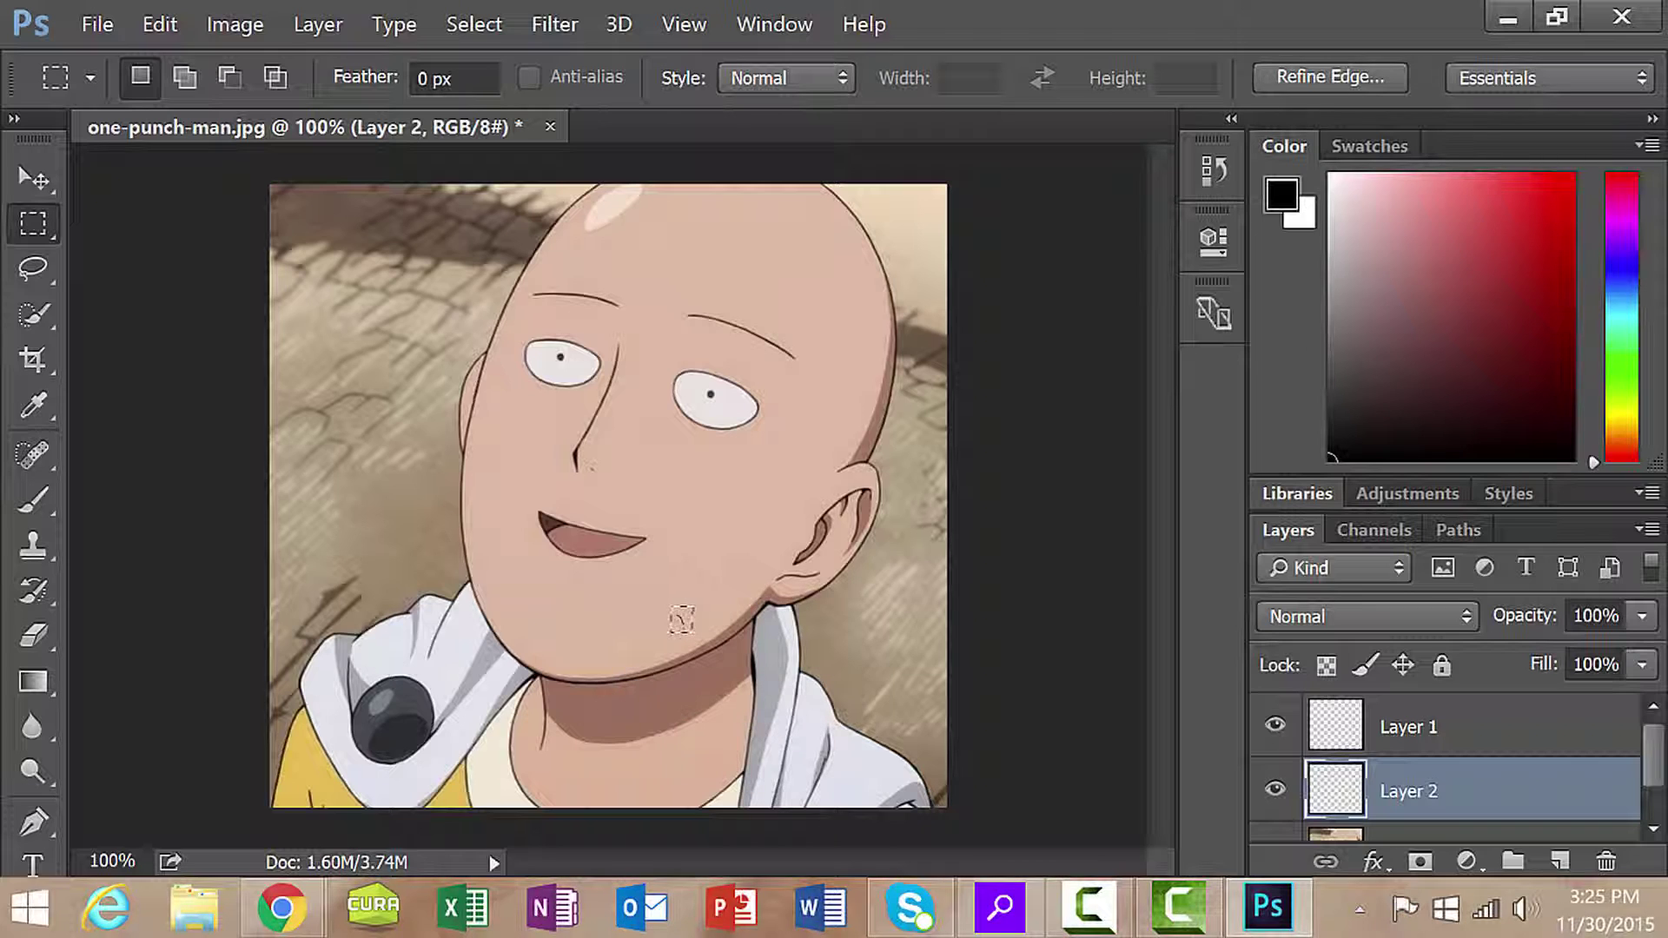
key(F10)
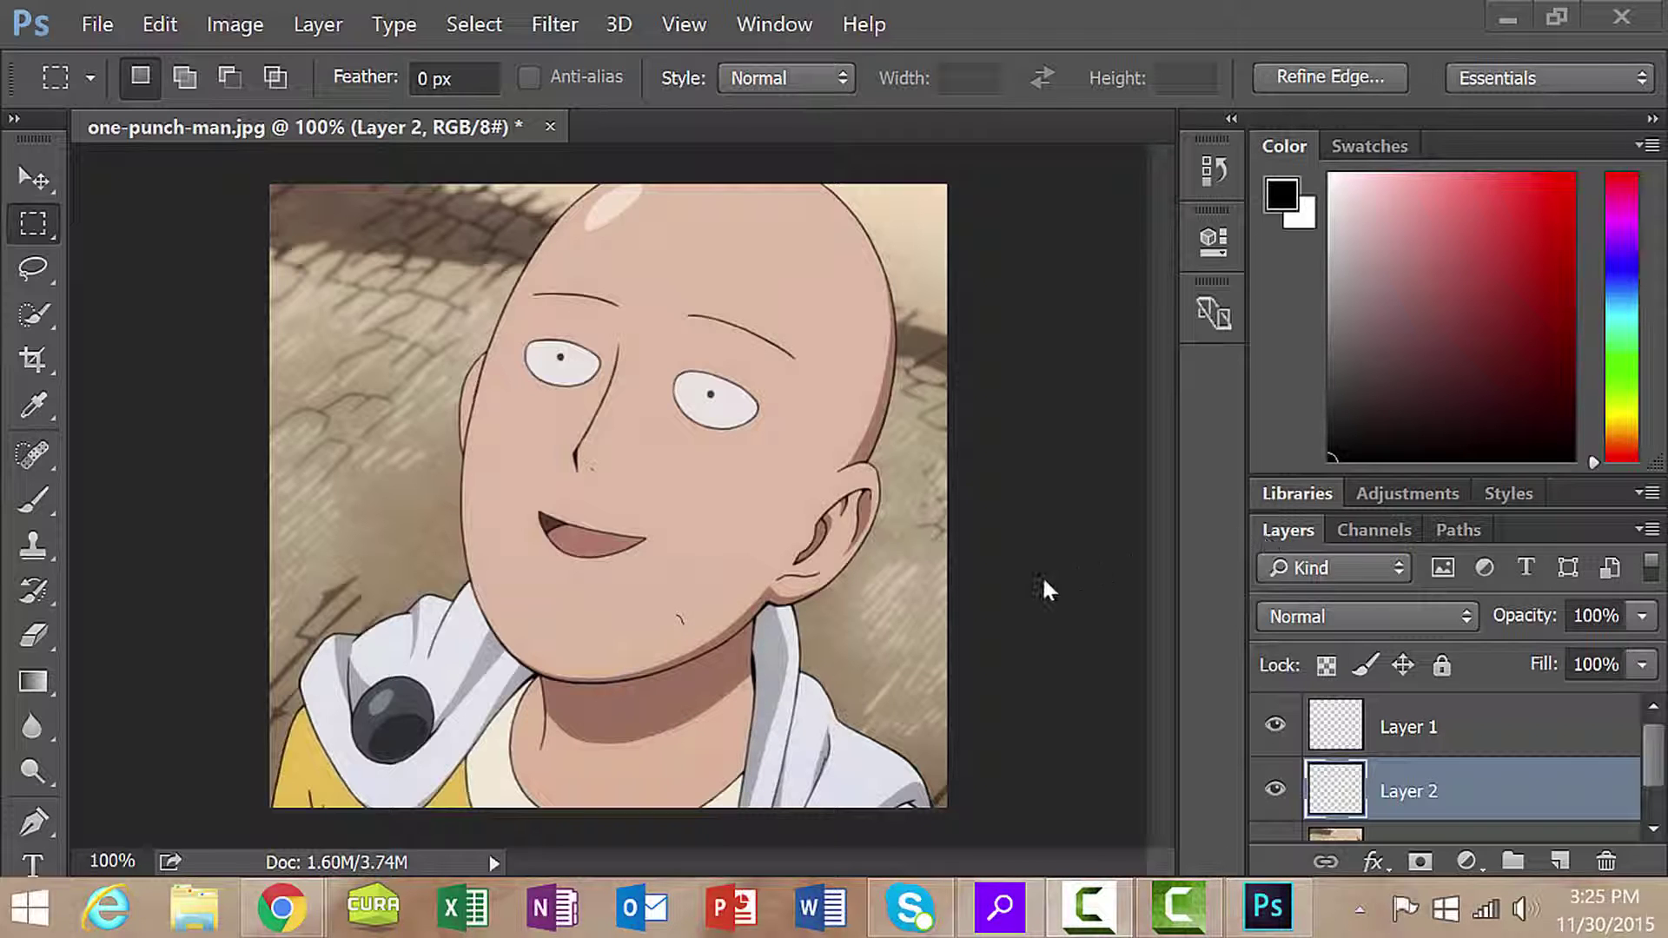
key(F10)
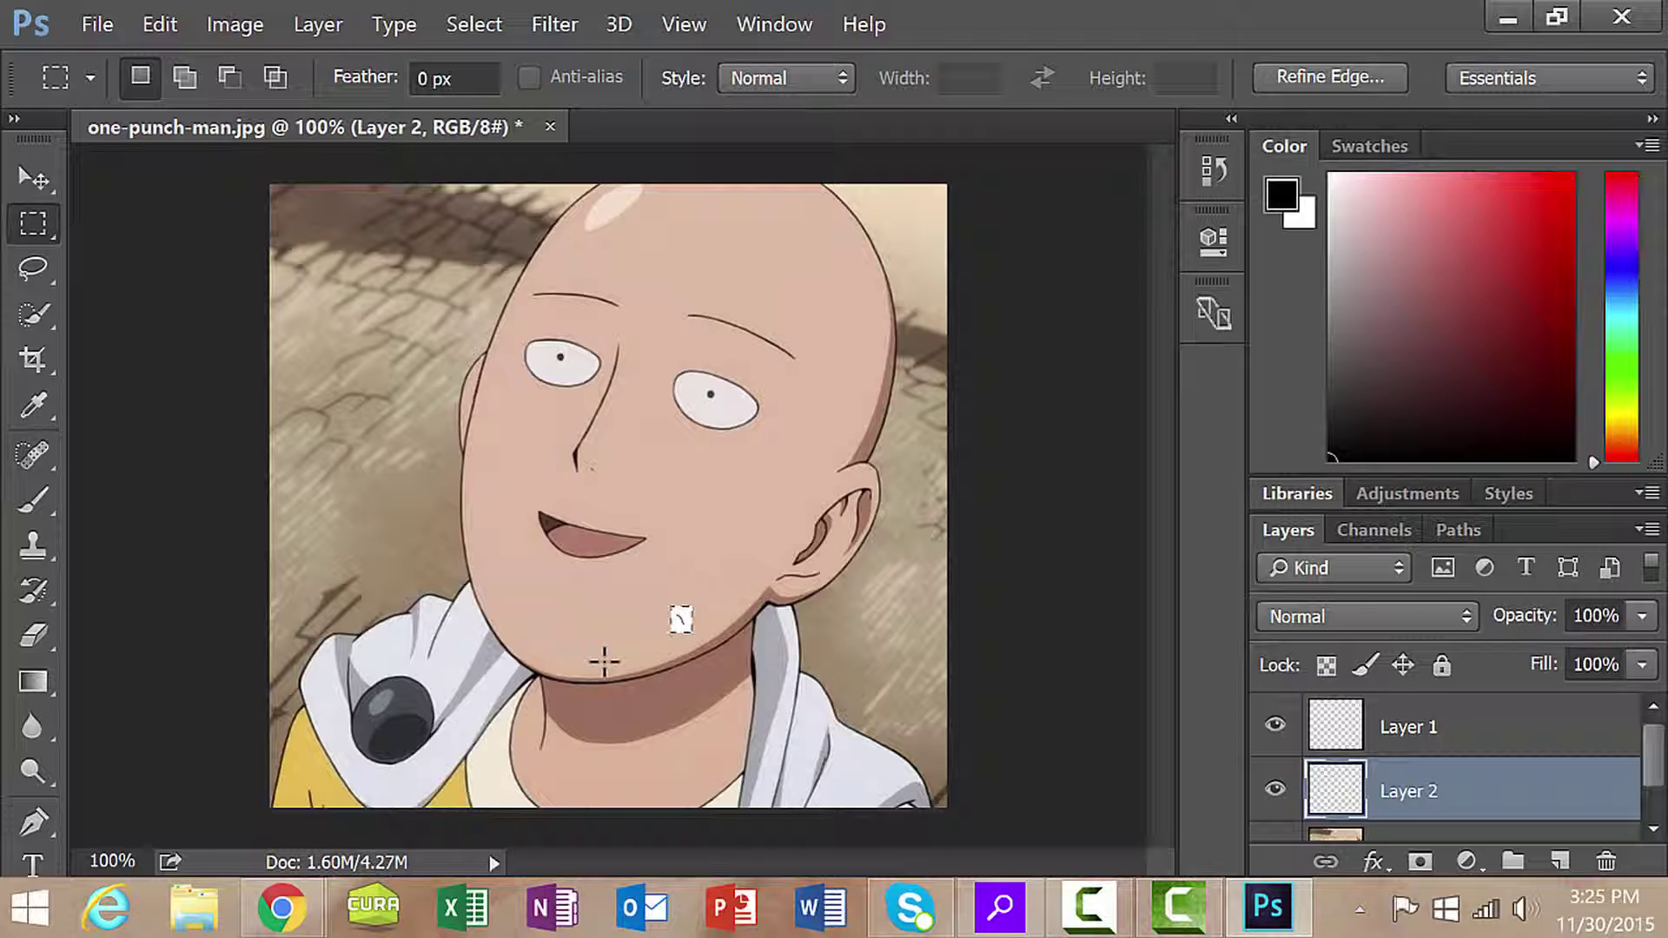
- Fill the chin selection on Layer 2 with White using the Fill dialog
key(shift+F5)
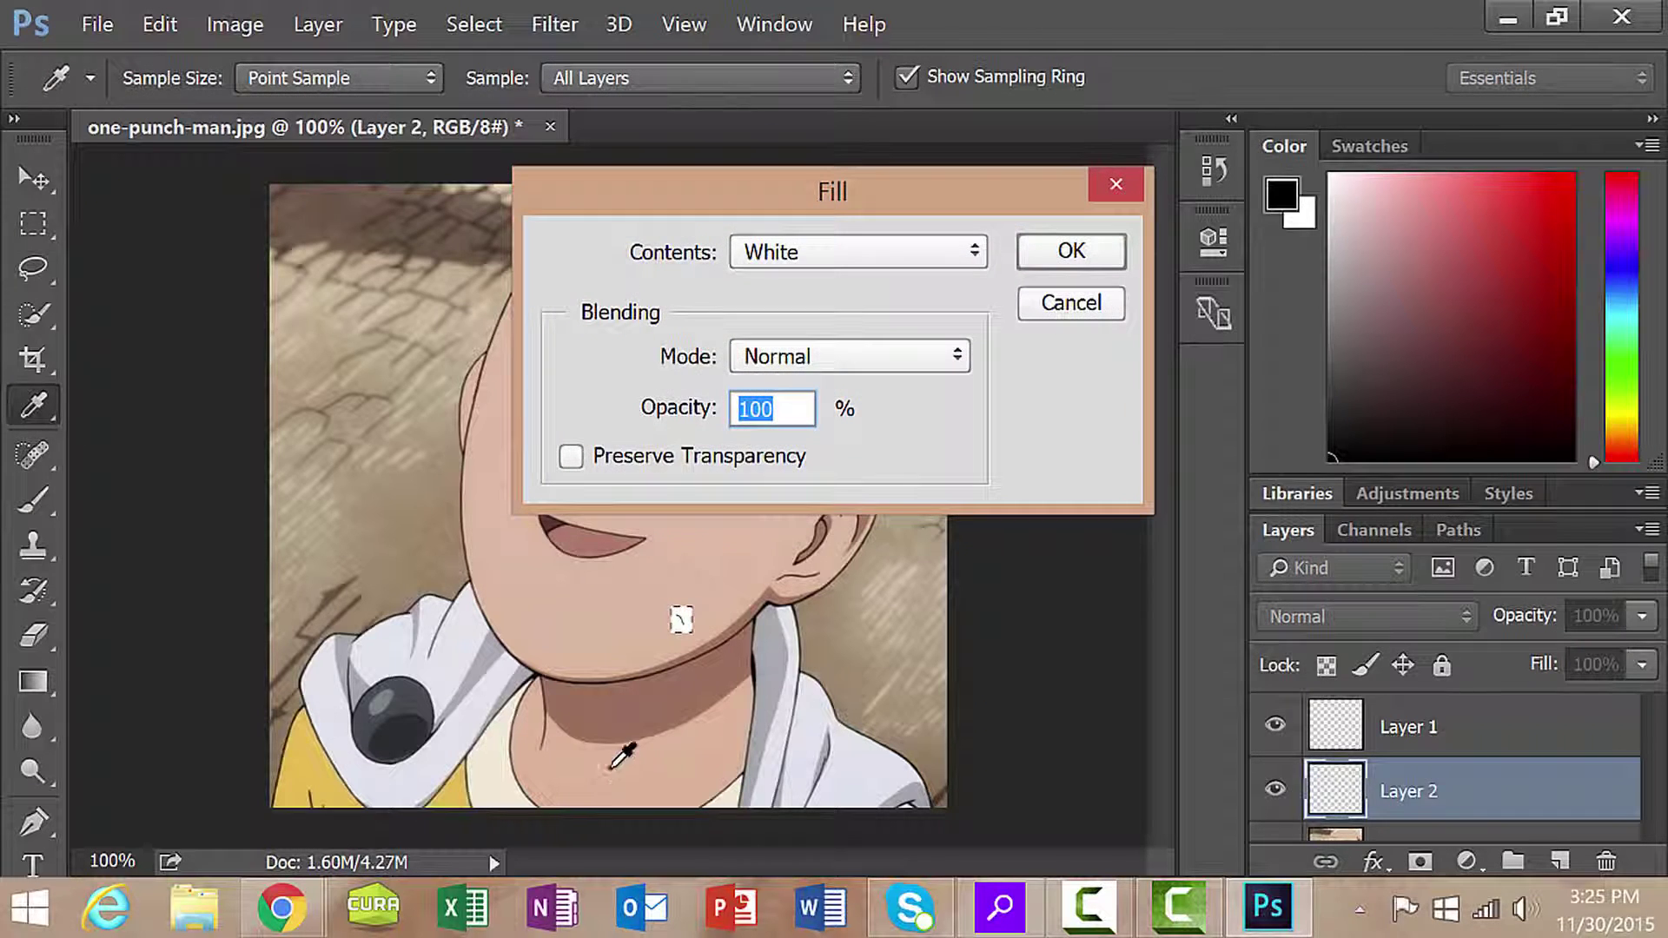
key(Return)
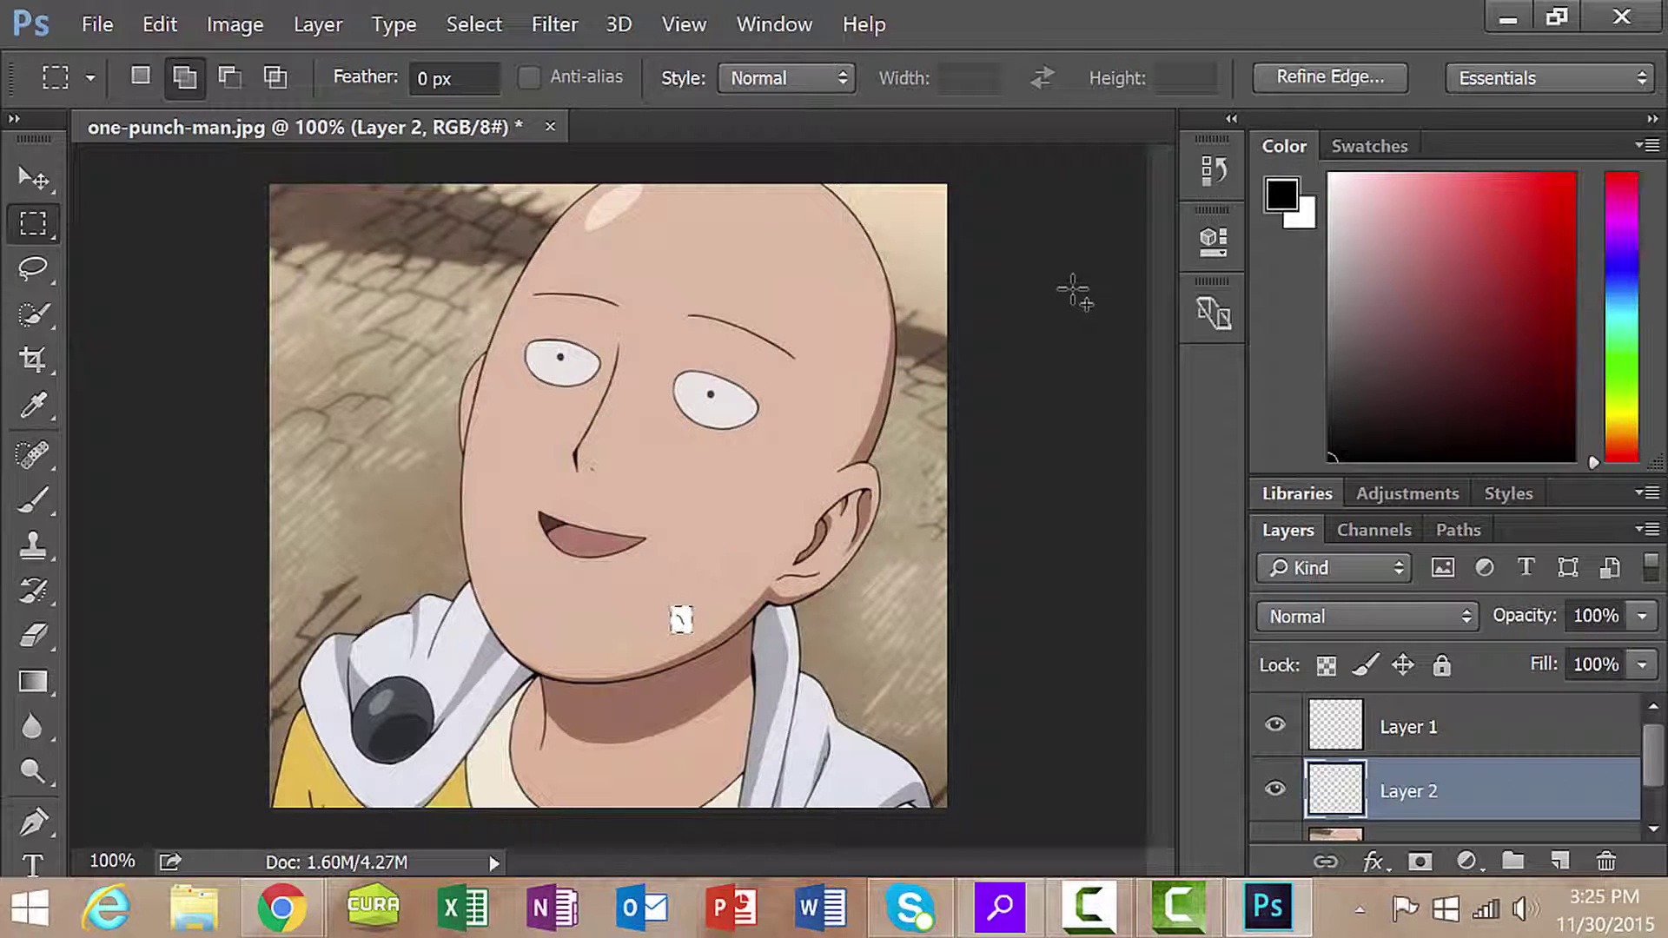
key(shift+F5)
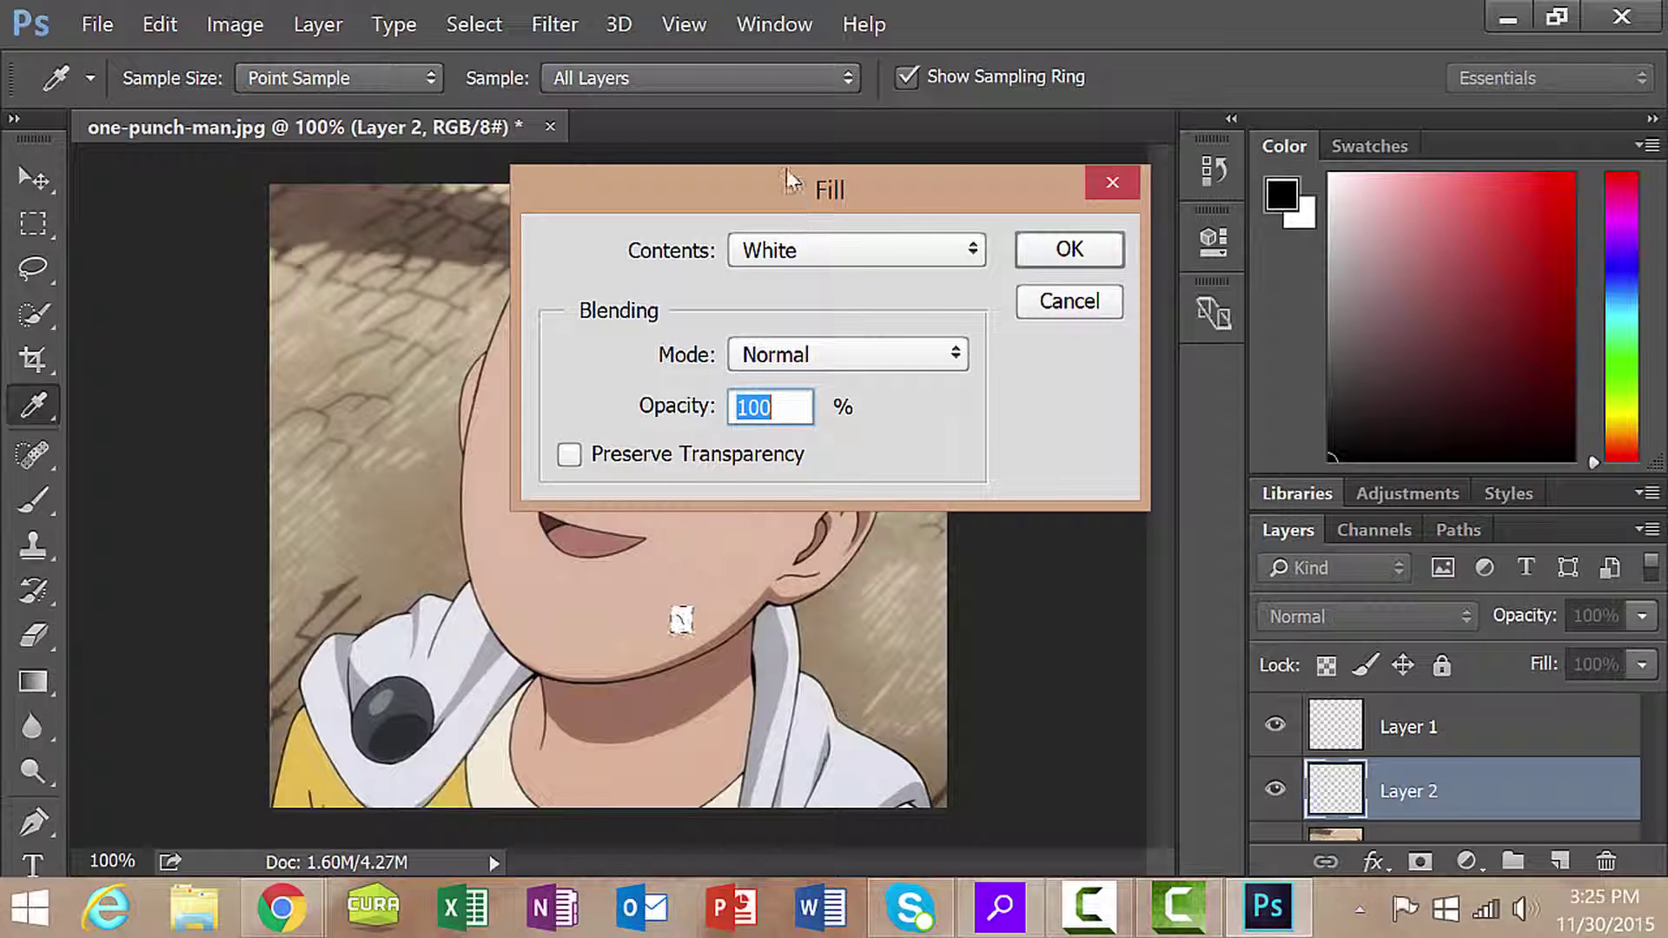
click(898, 263)
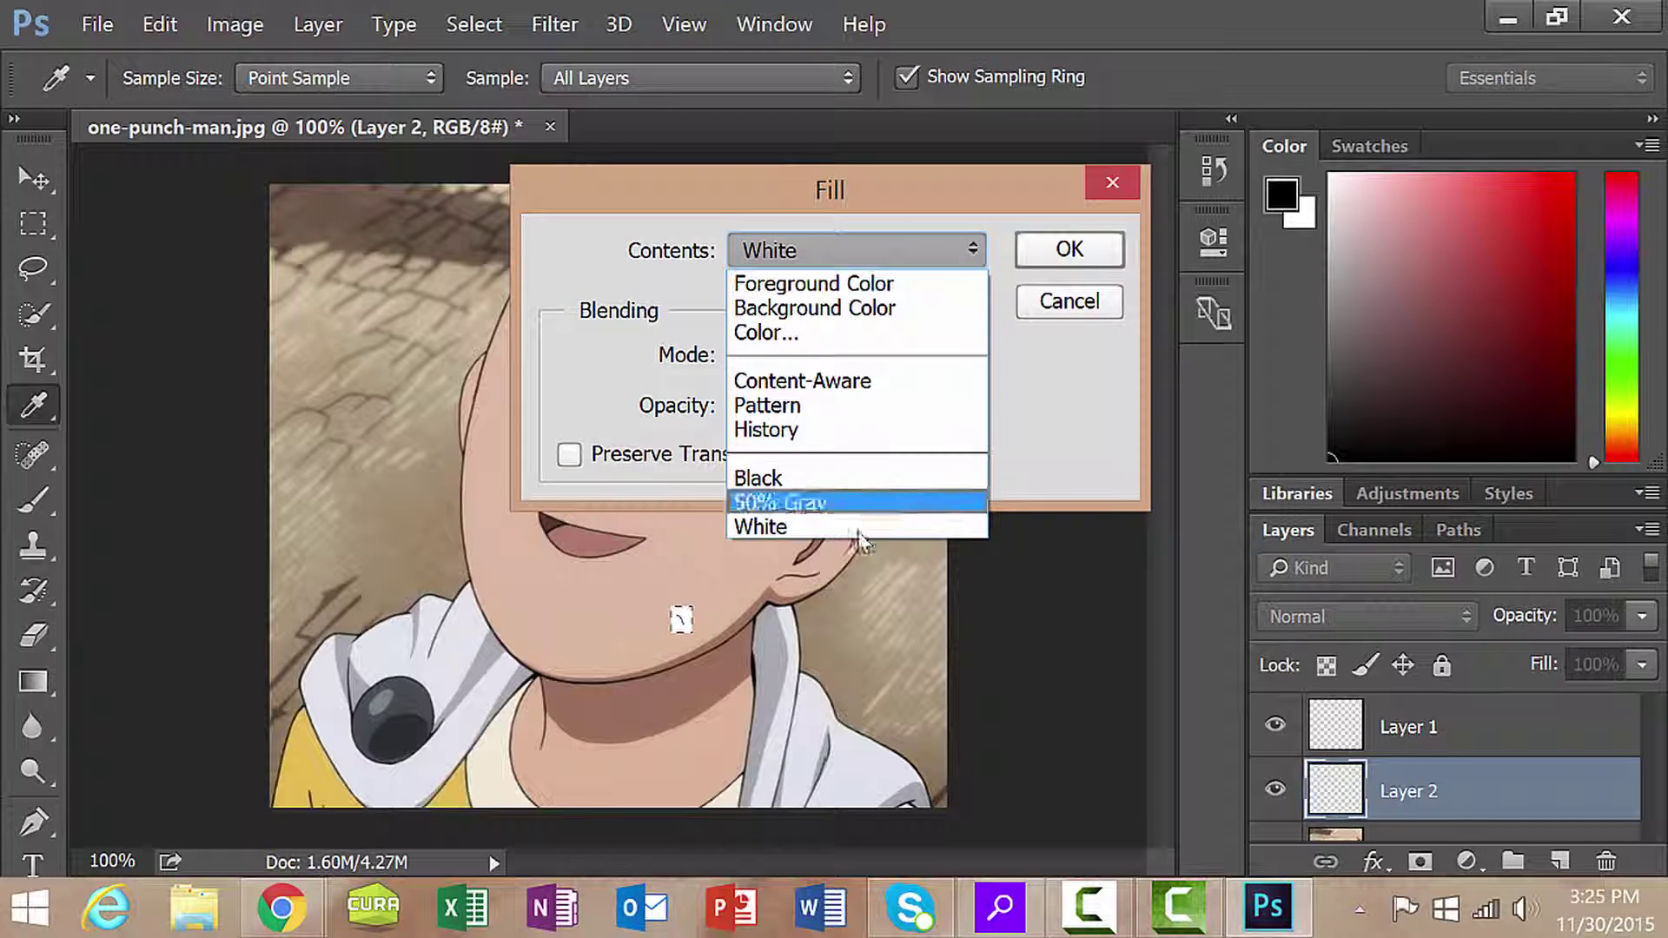
click(773, 527)
click(1070, 251)
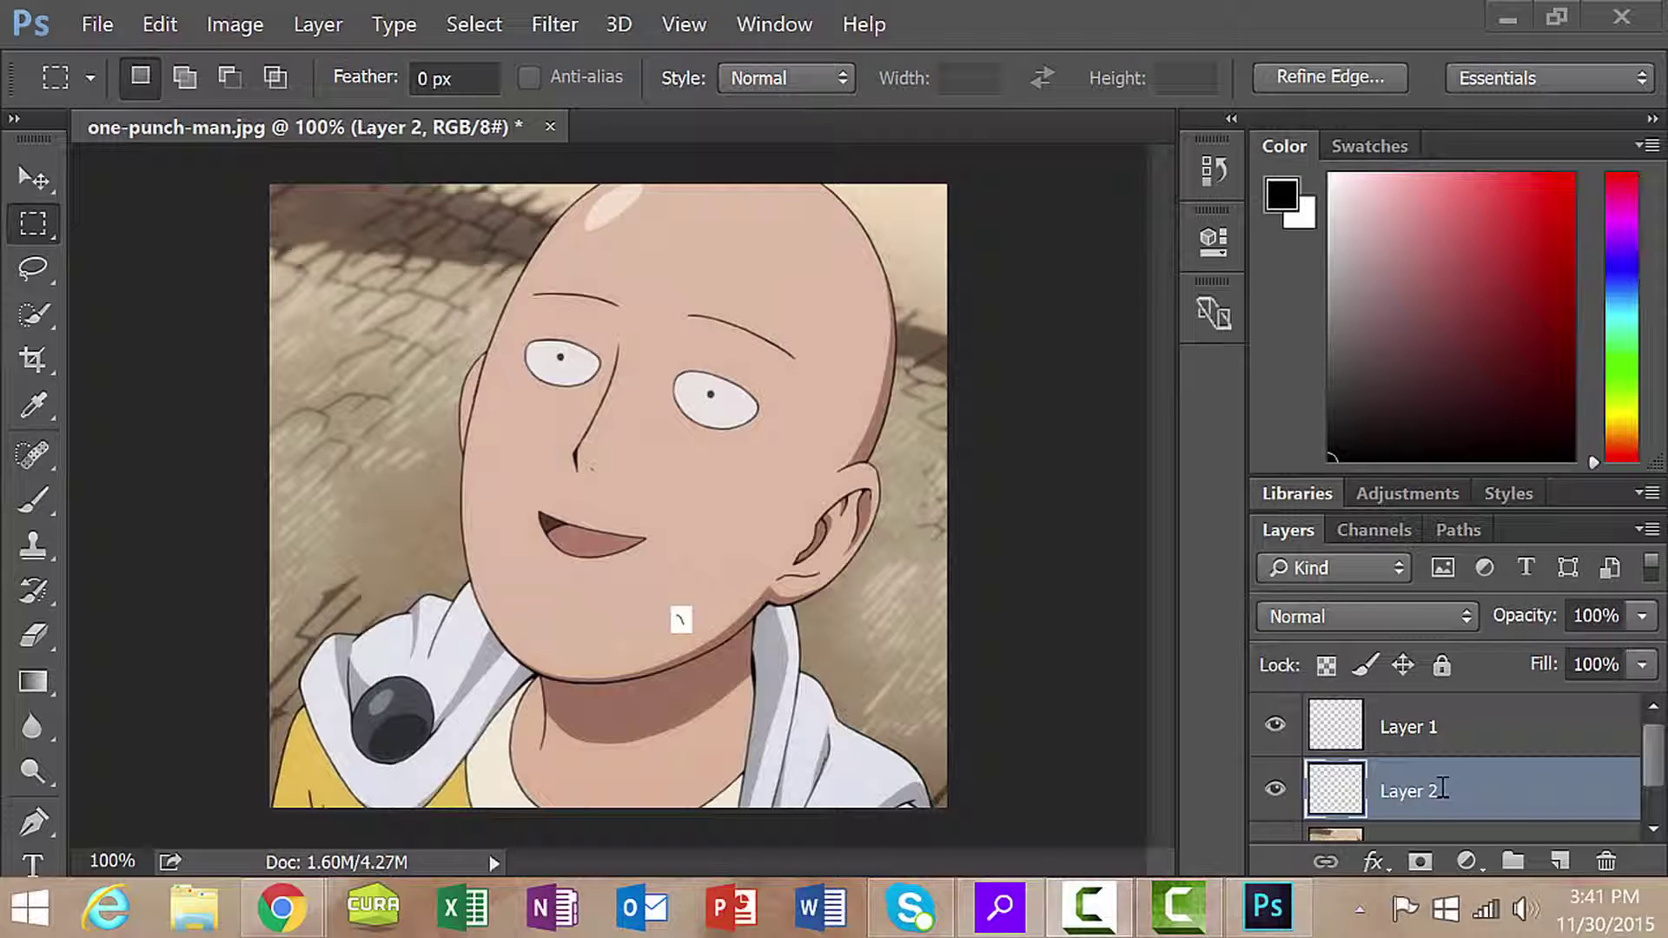
- Define a brush preset named 'Facial Hair' from the selected chin stroke
click(1440, 788)
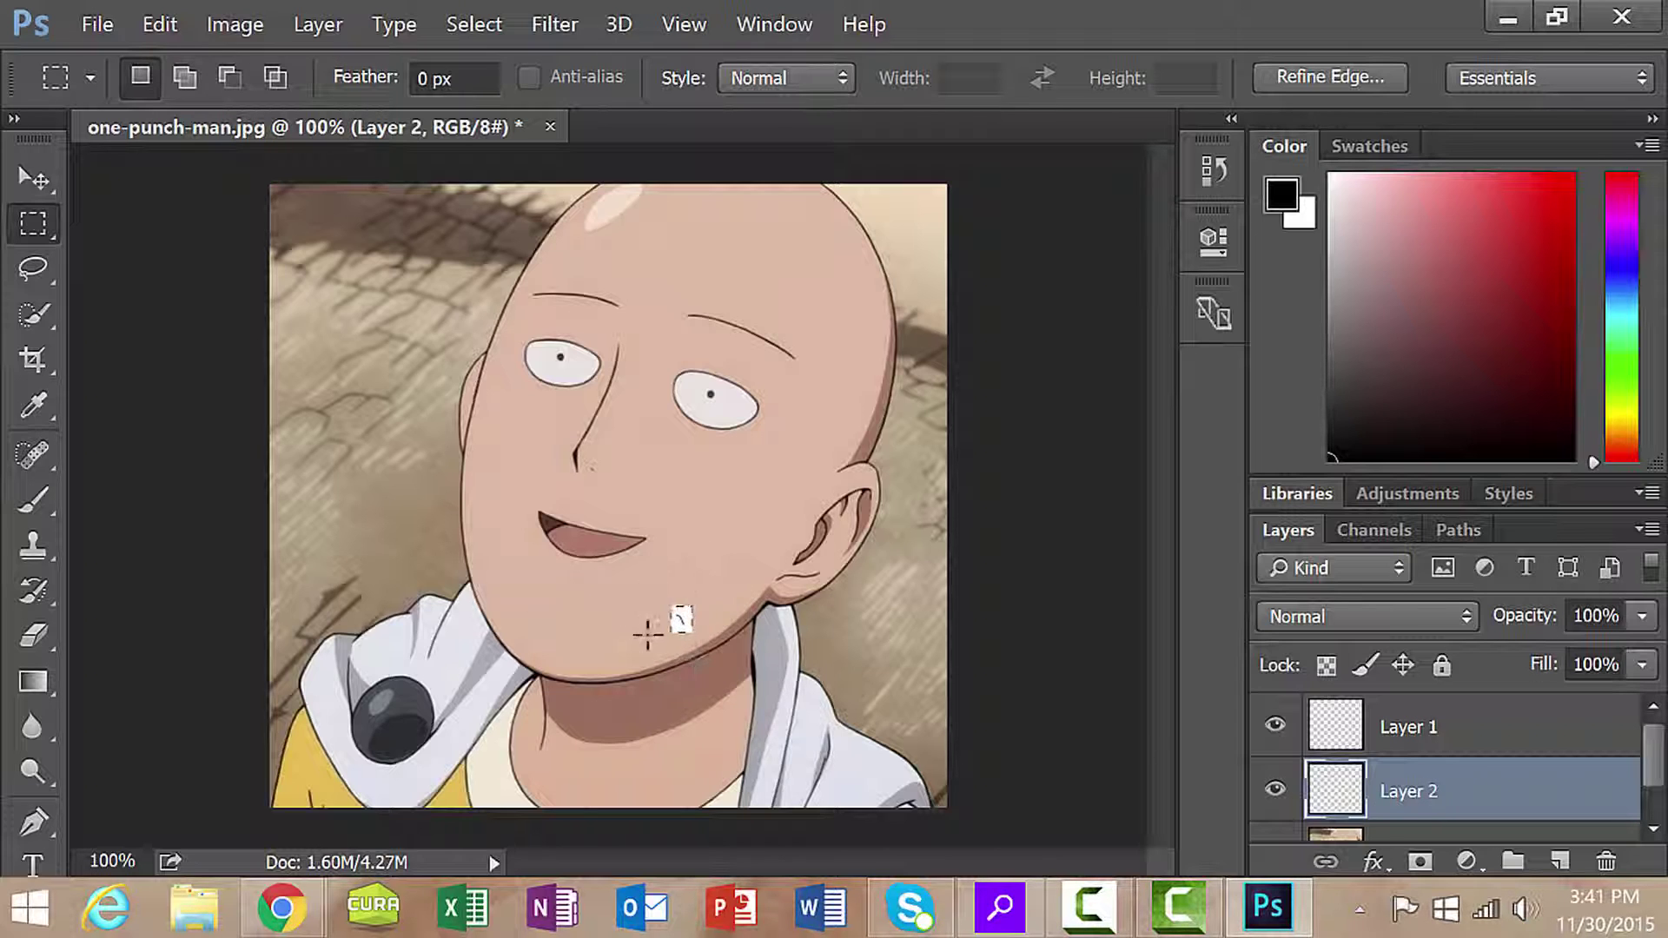
click(157, 21)
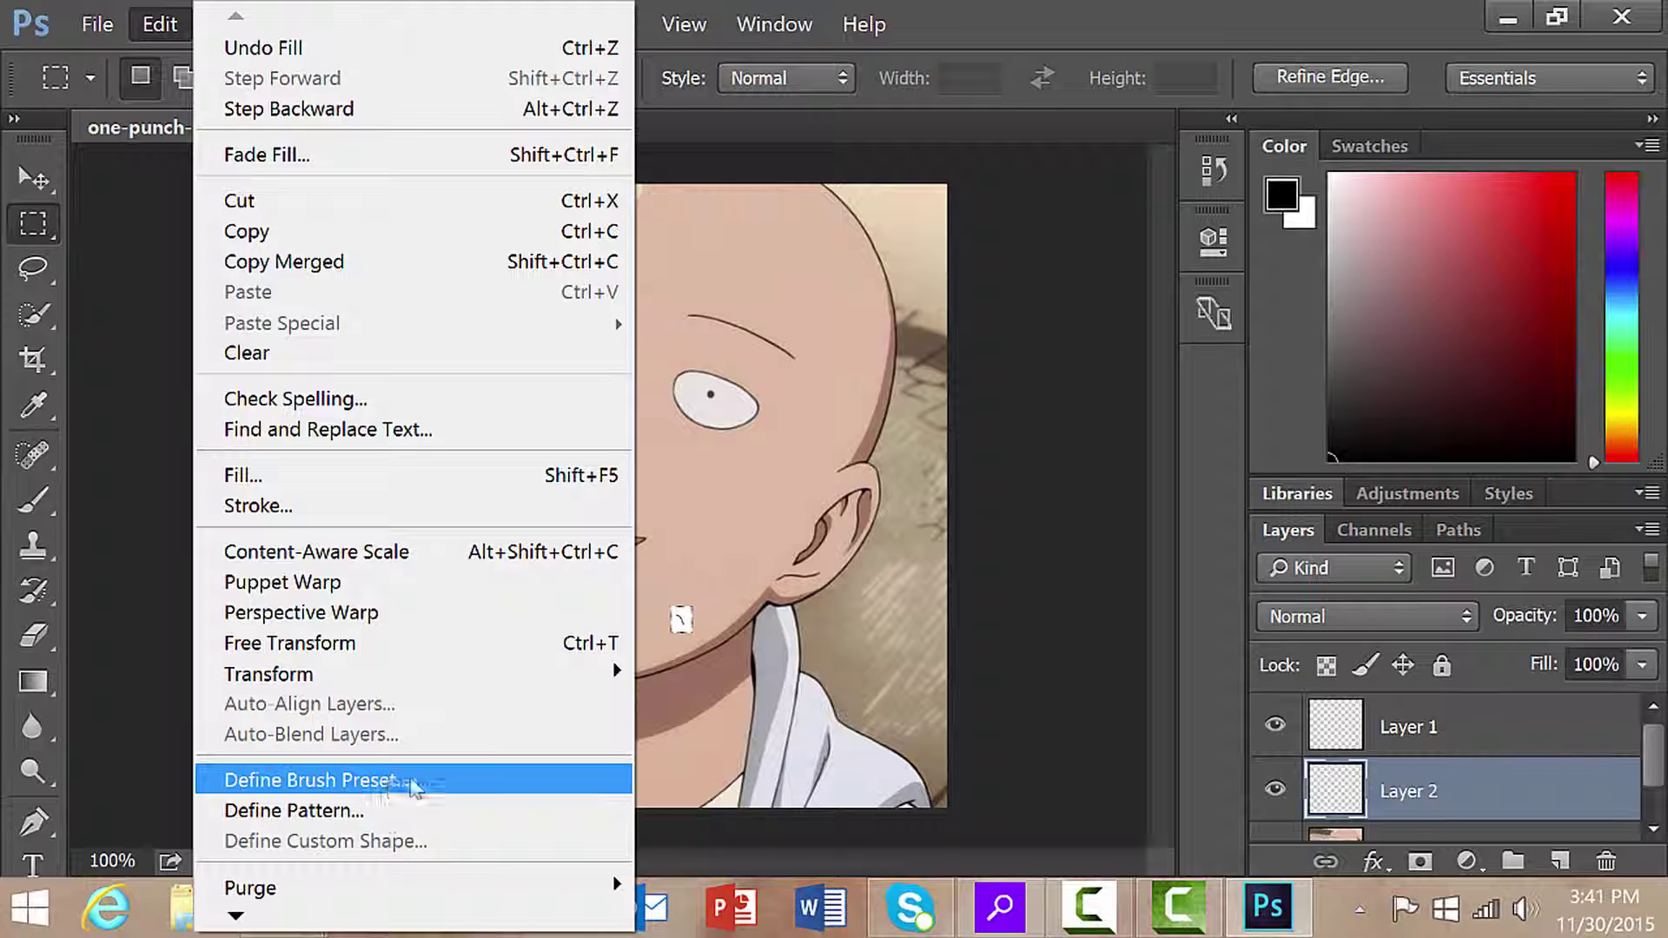
click(423, 780)
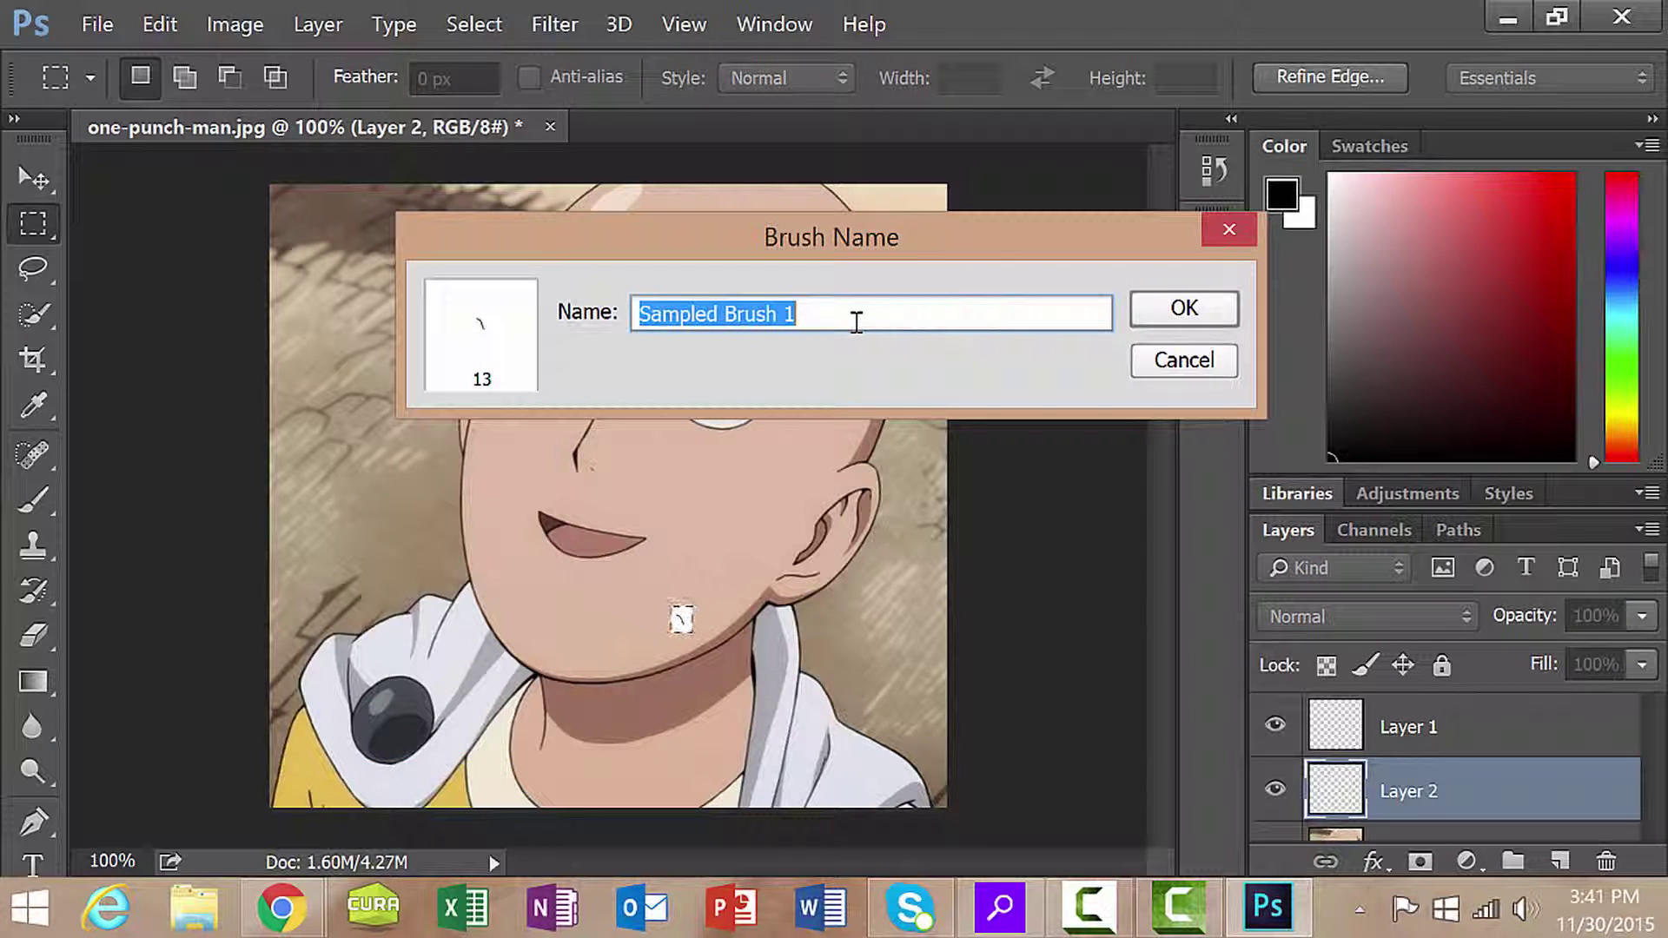
text(Fac)
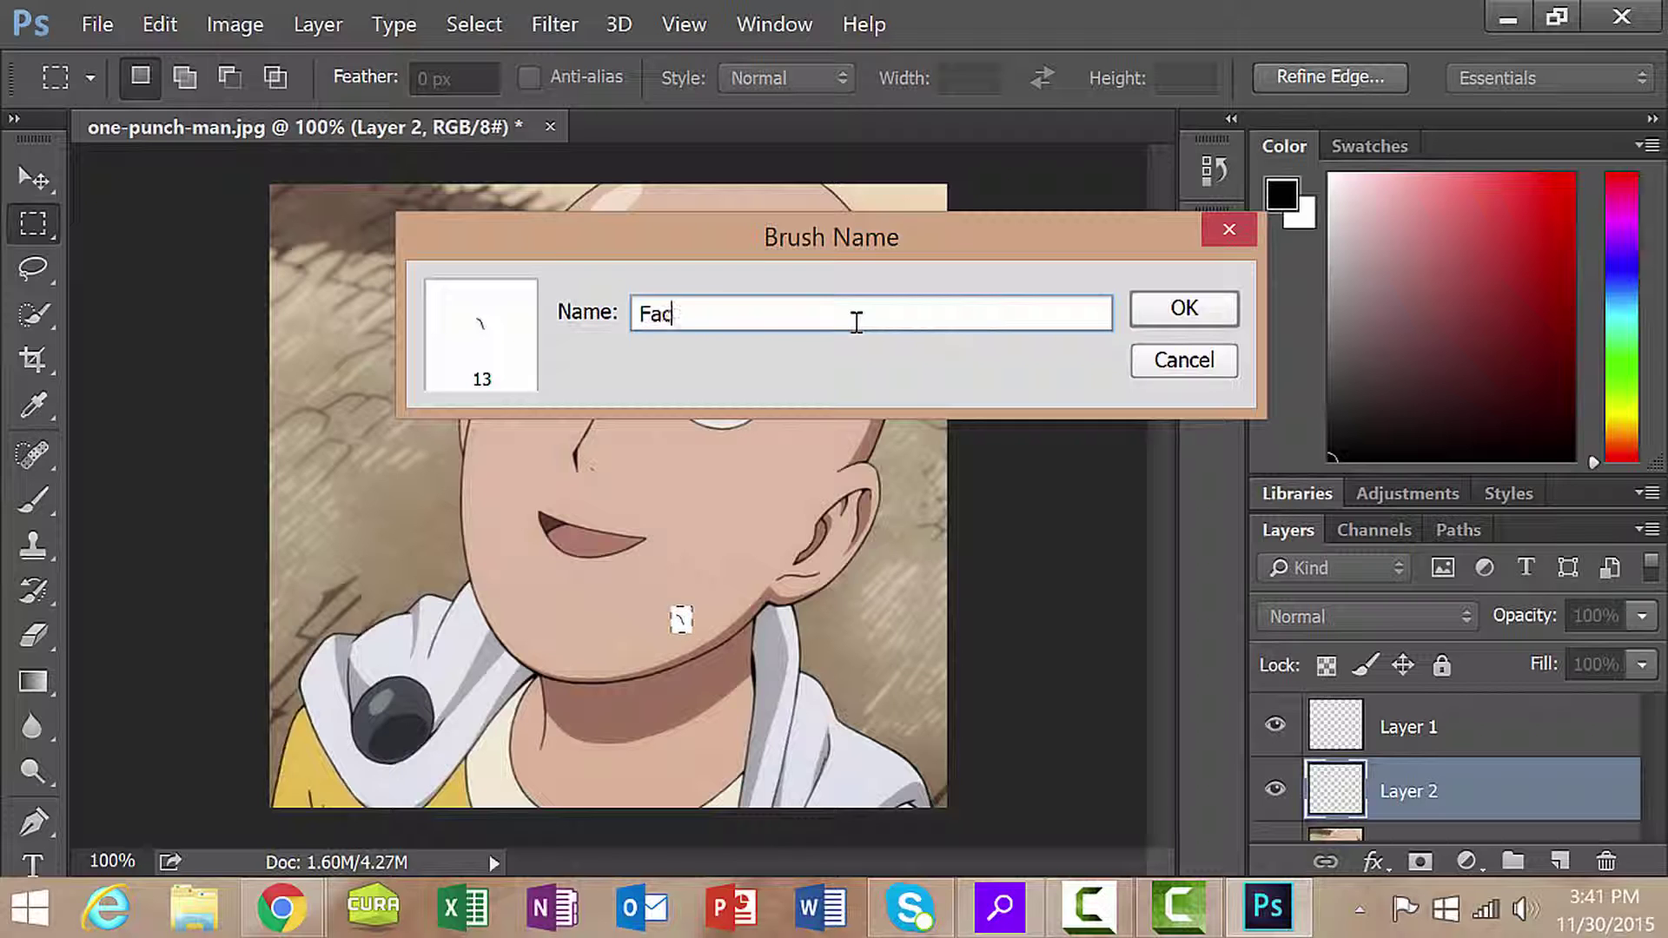
text(ial Hair)
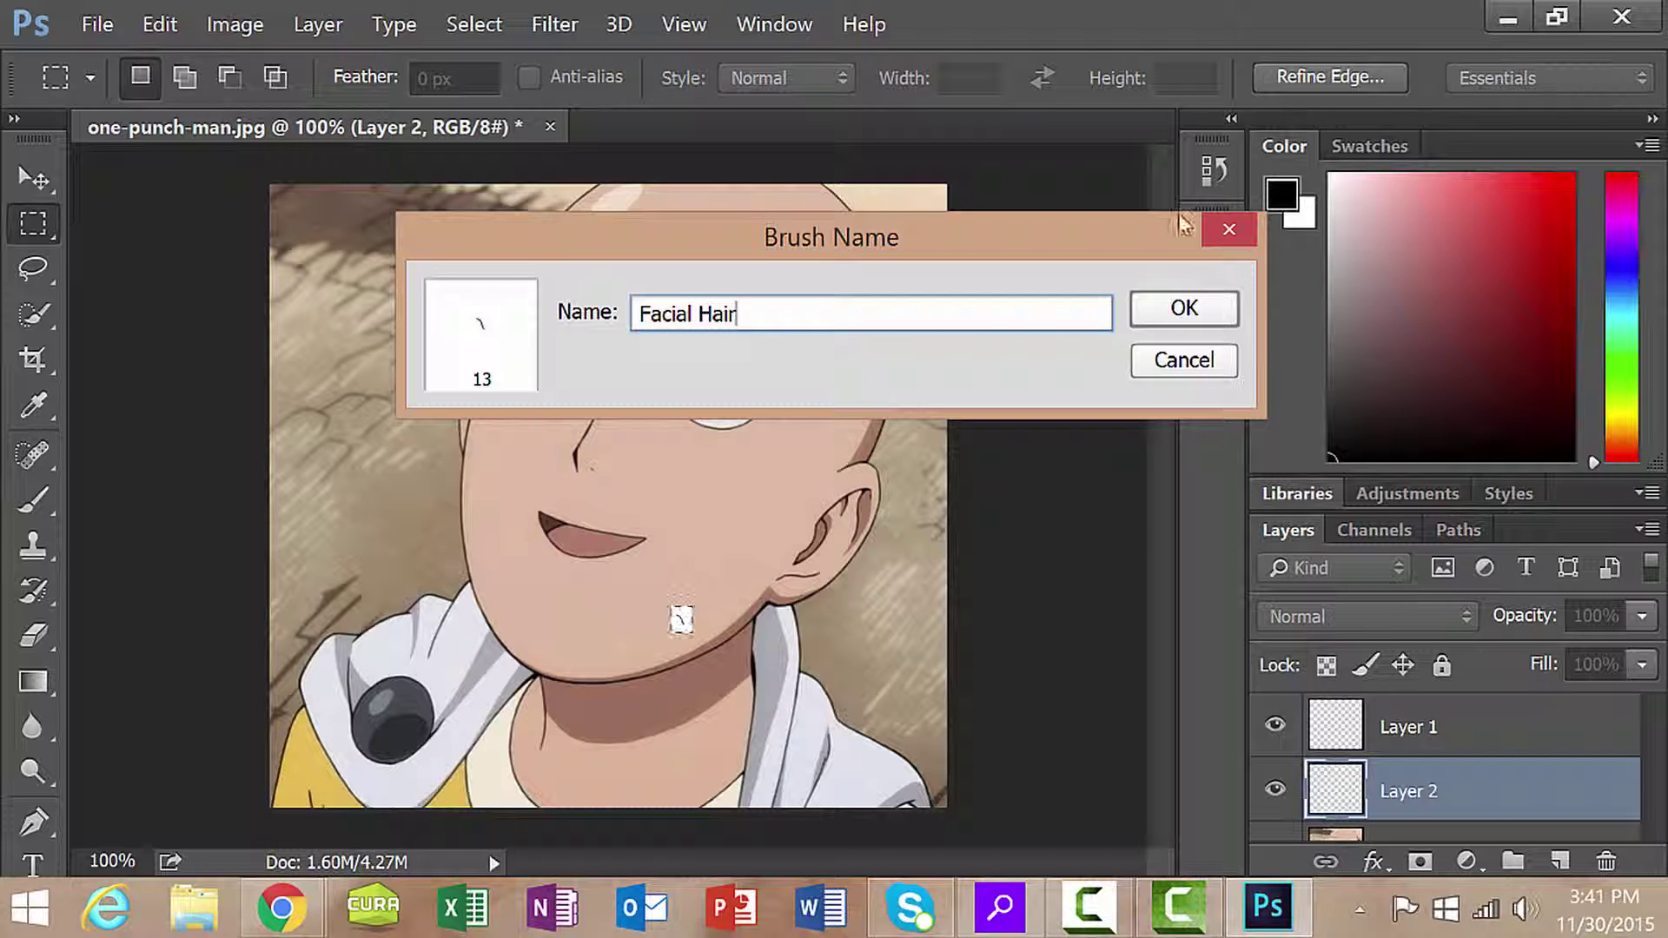
click(1164, 316)
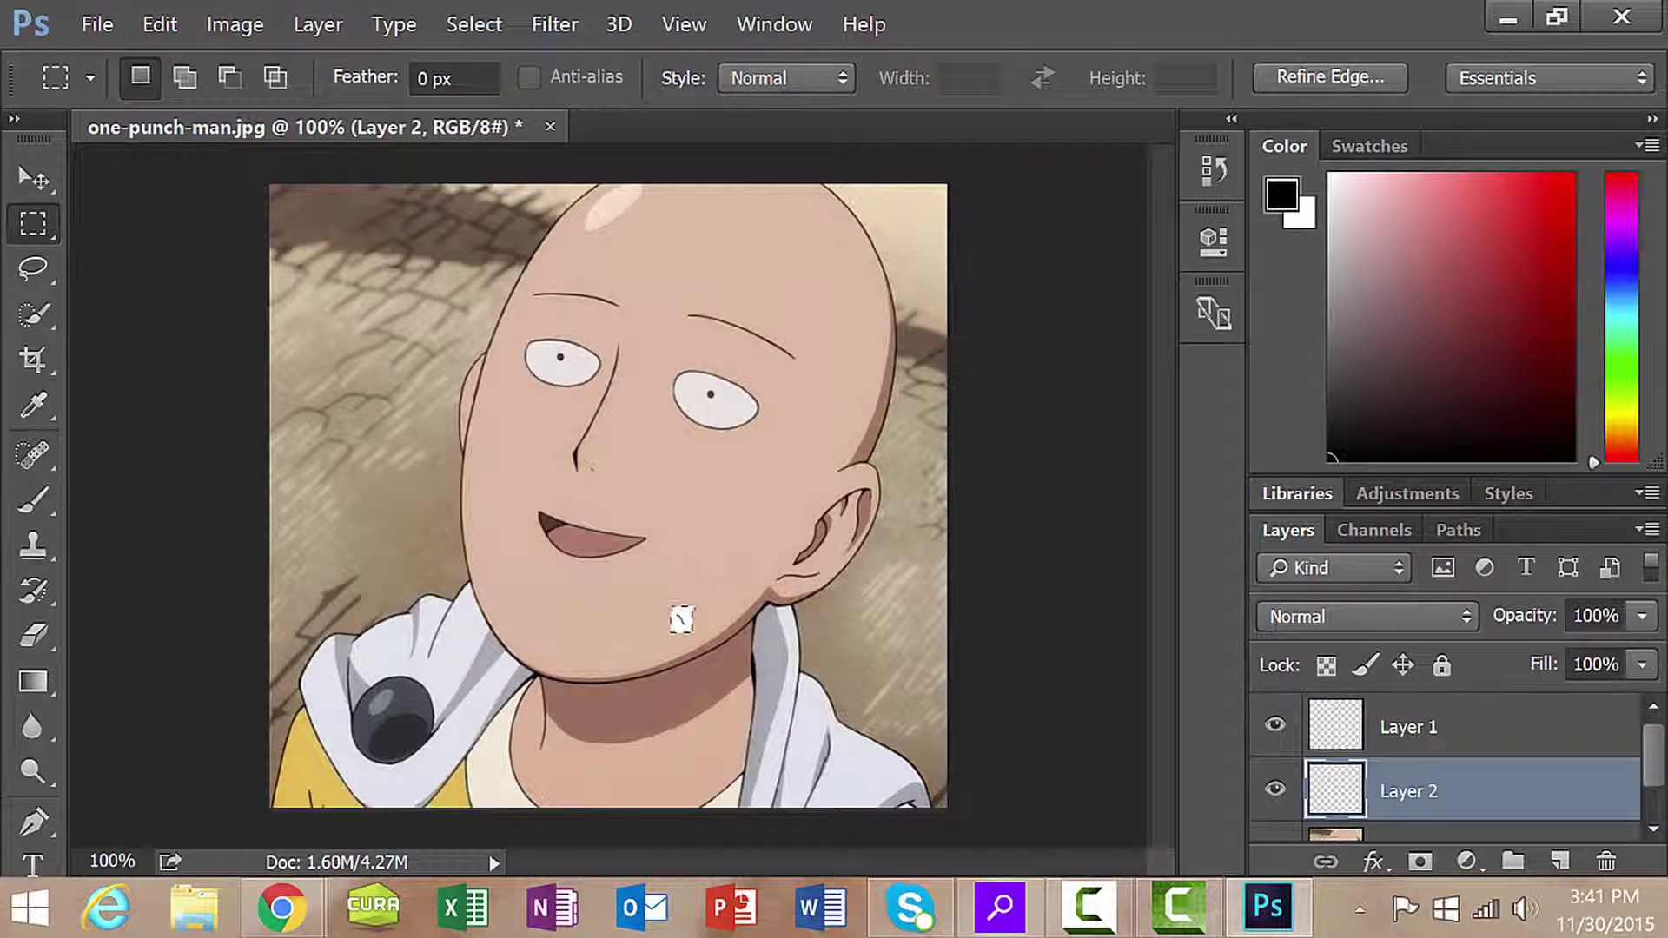
- Add a new Layer 3 and return to the Brush tool with the hair brush
click(1561, 862)
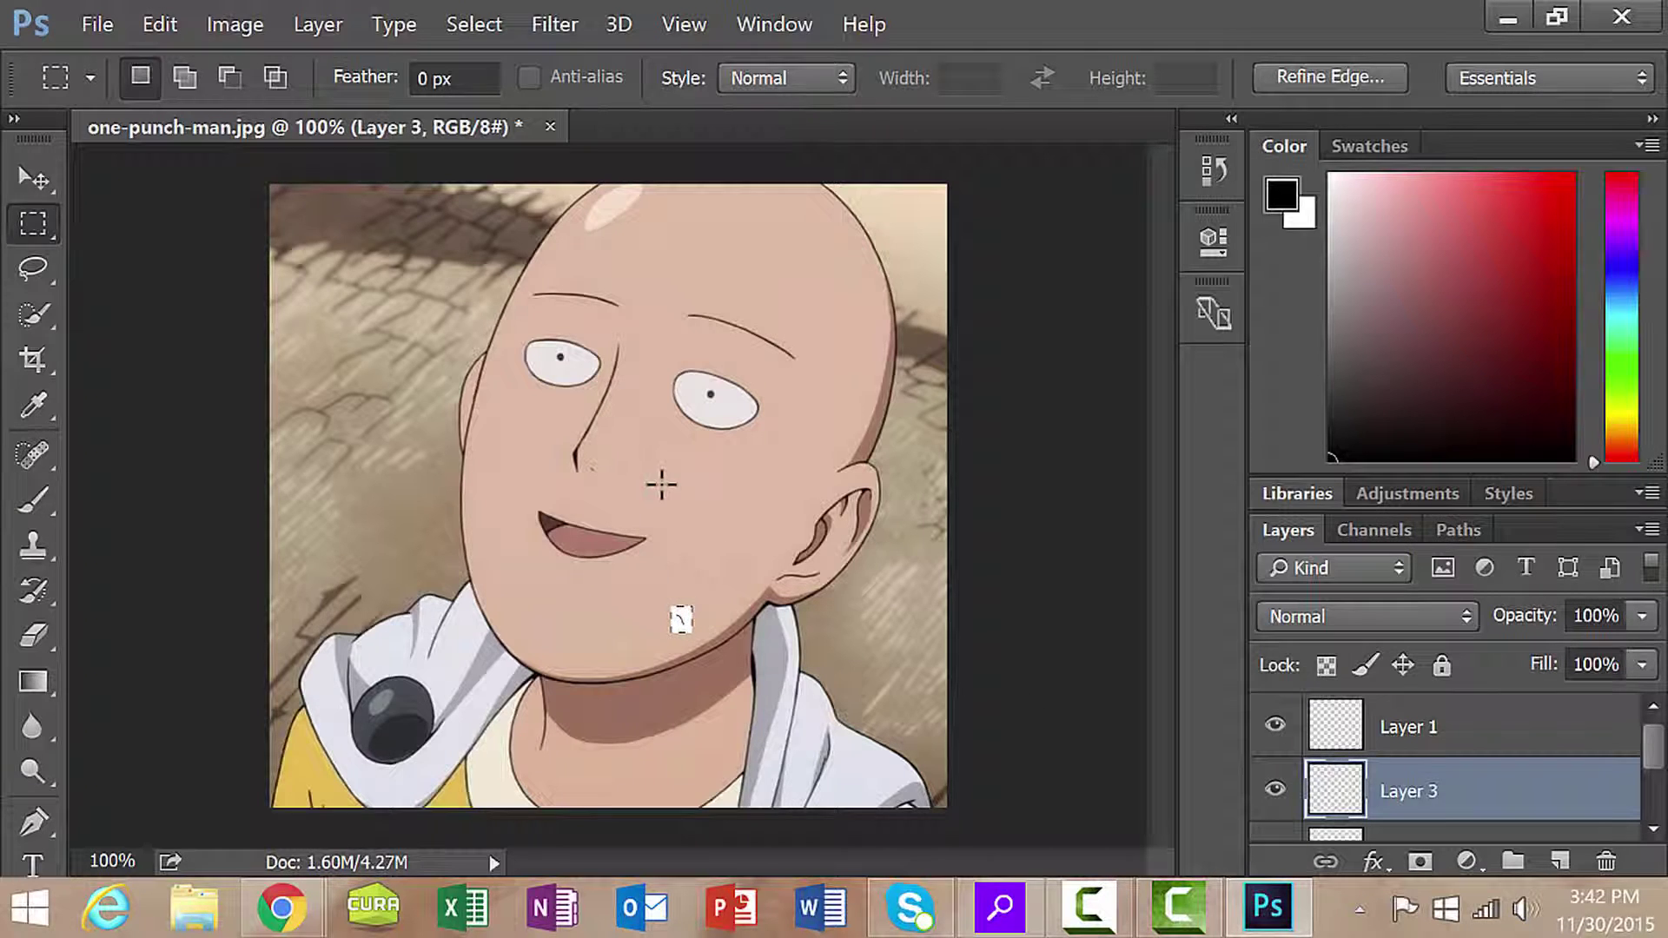
key(b)
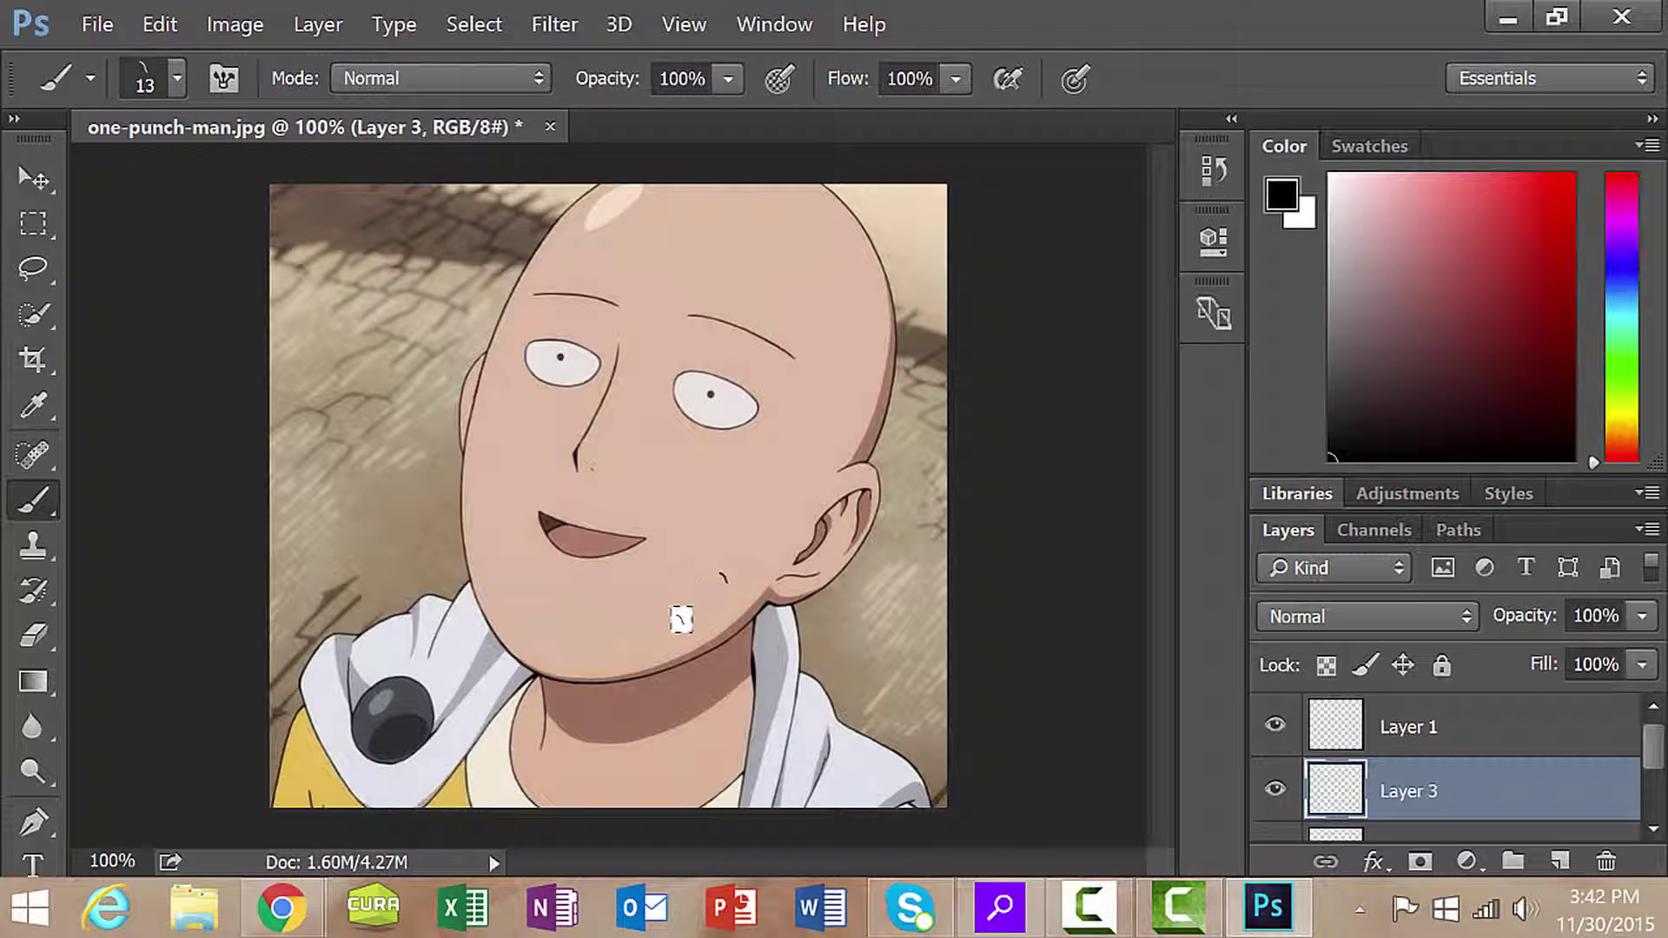
click(33, 178)
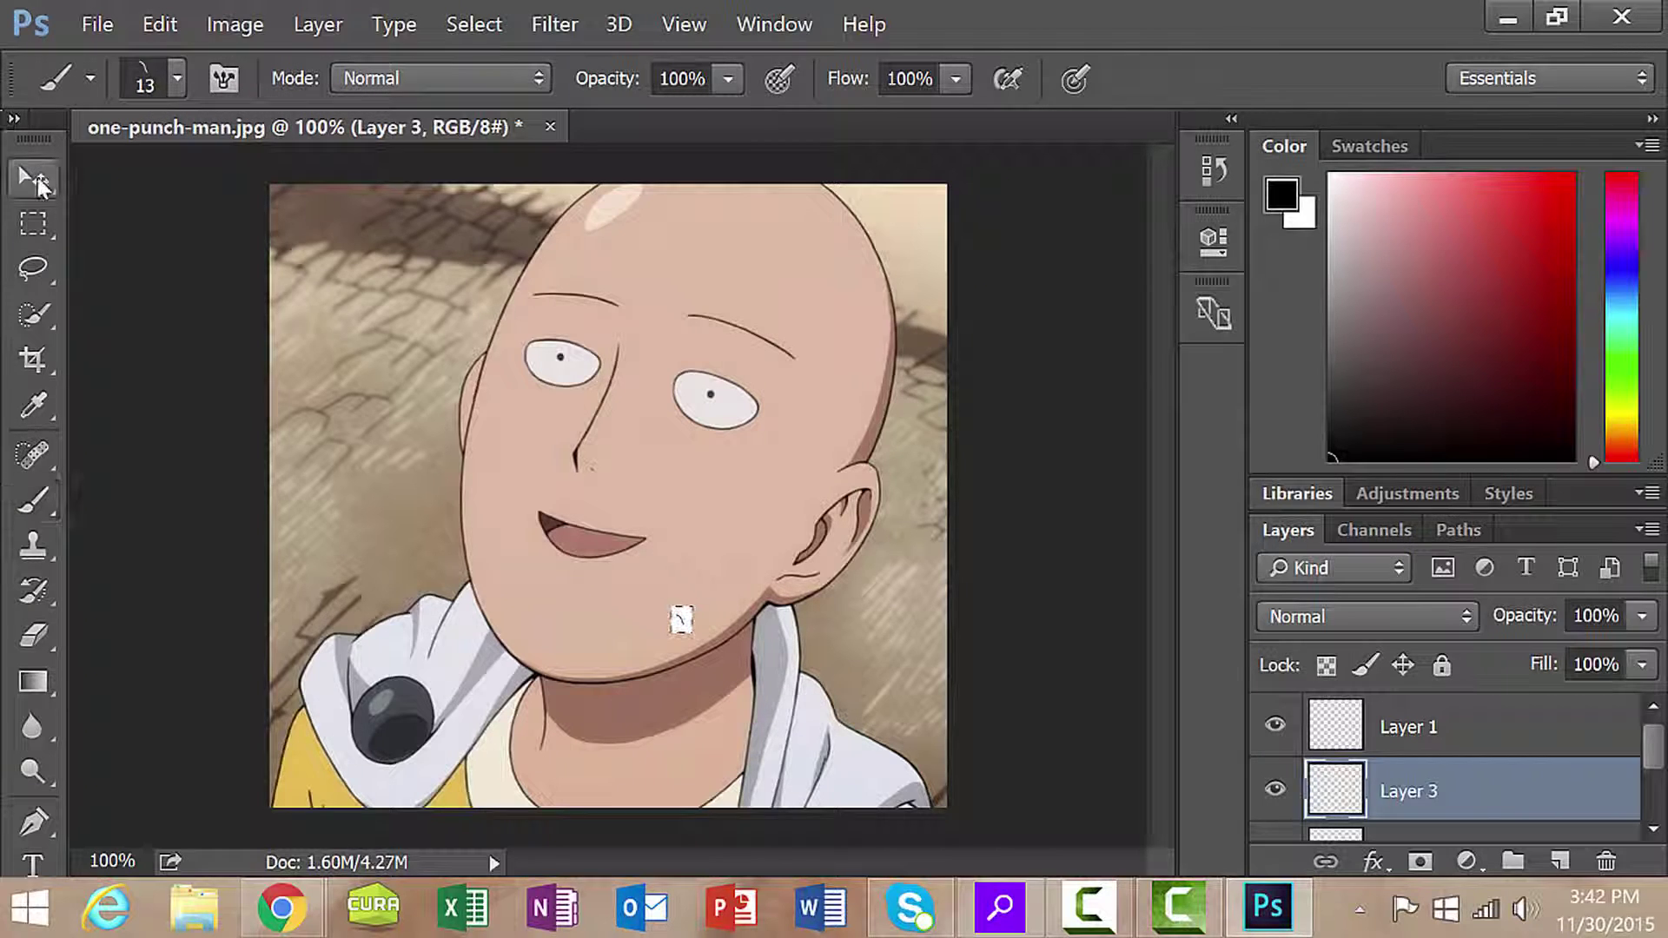
key(b)
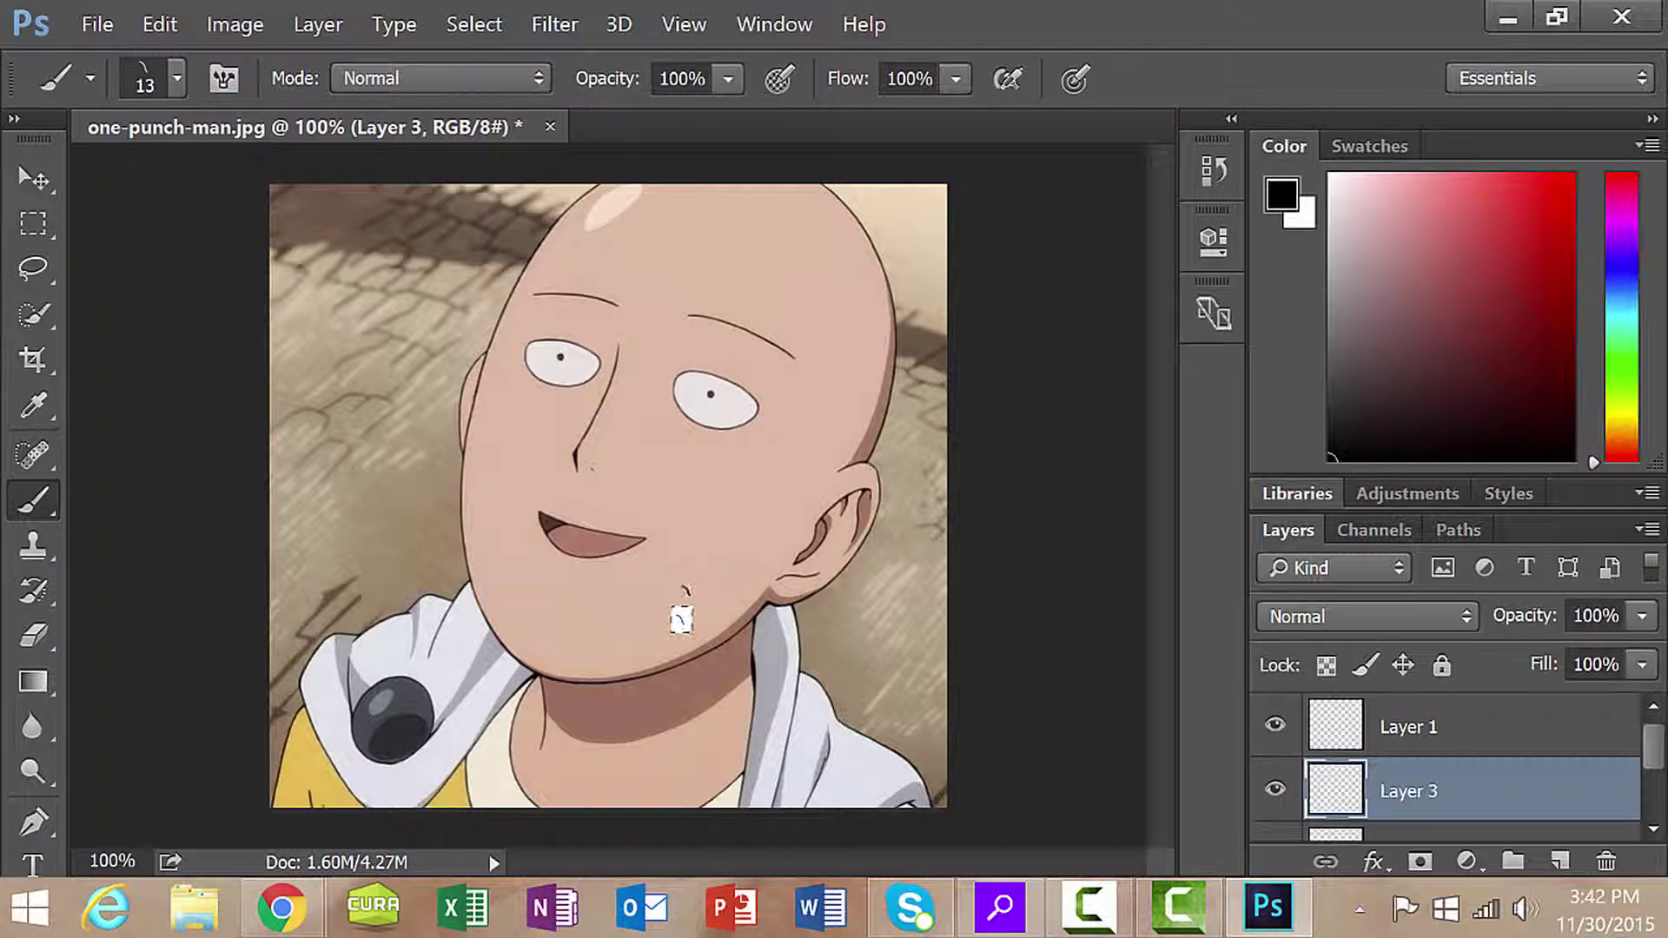
double_click(1424, 791)
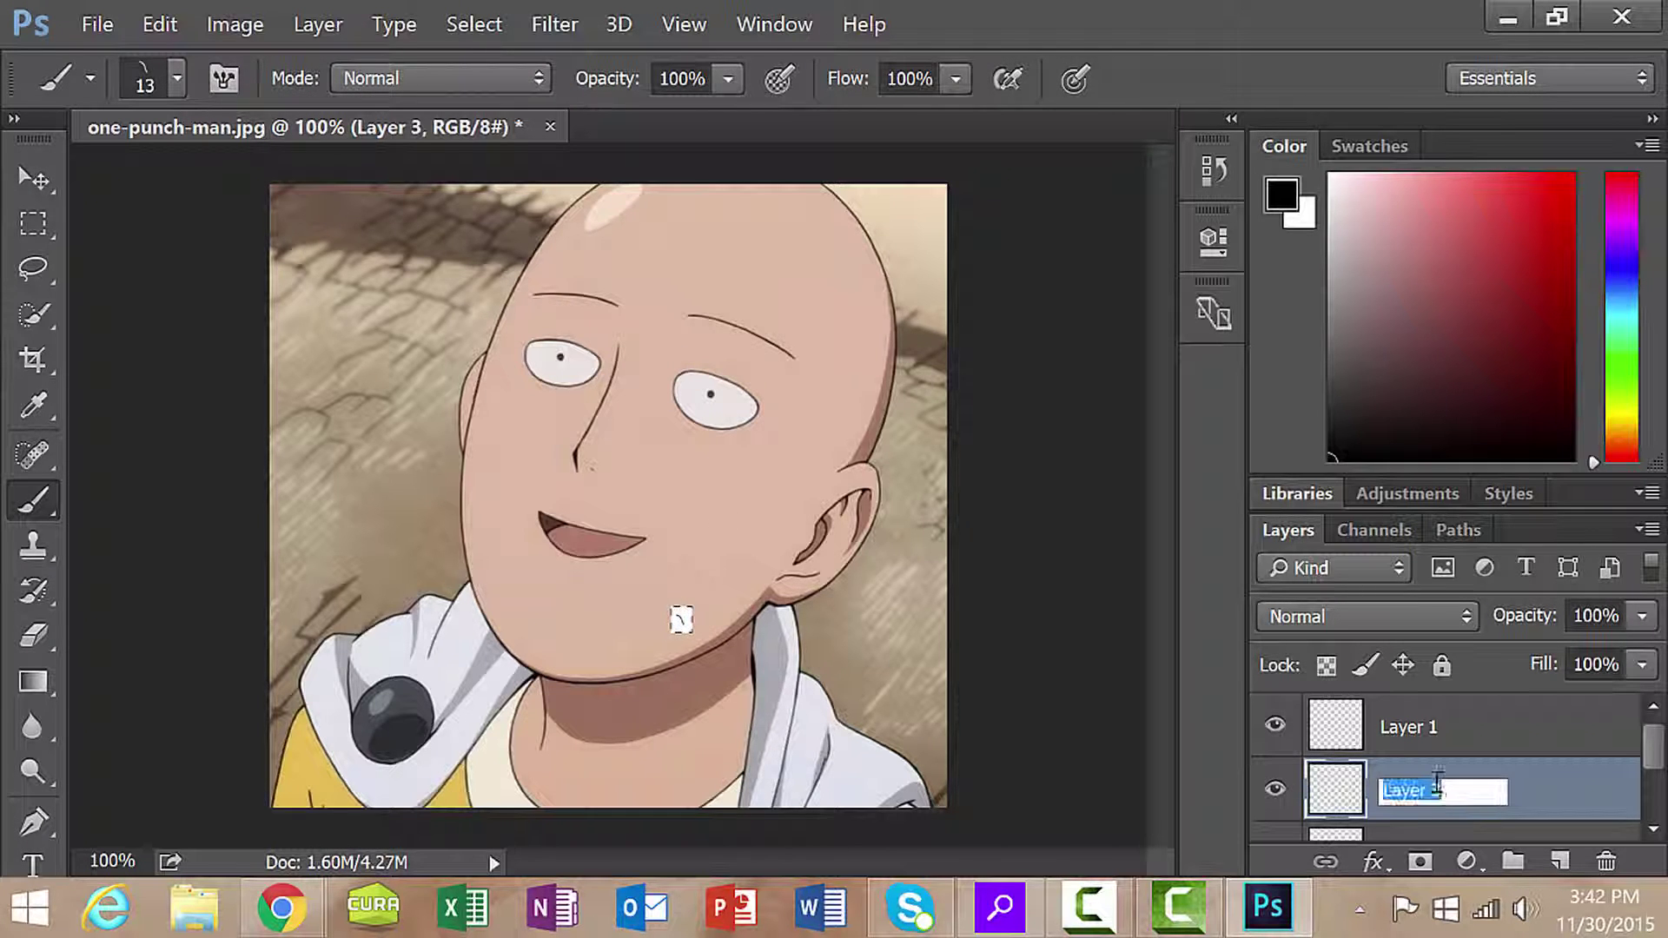
key(Return)
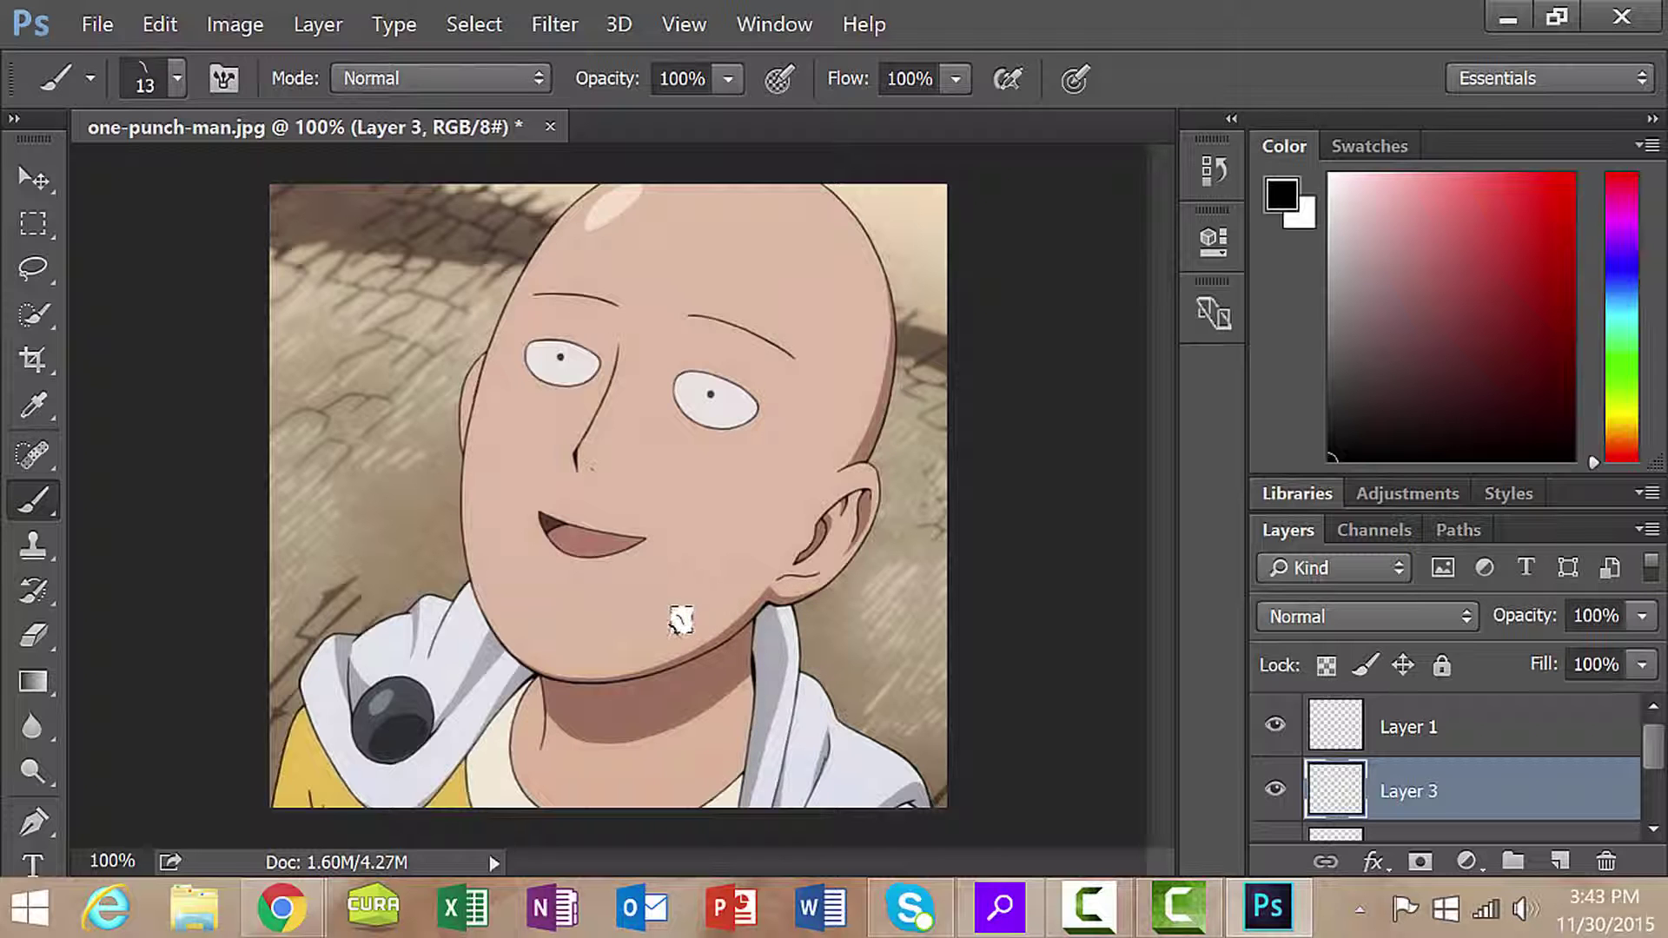
key(m)
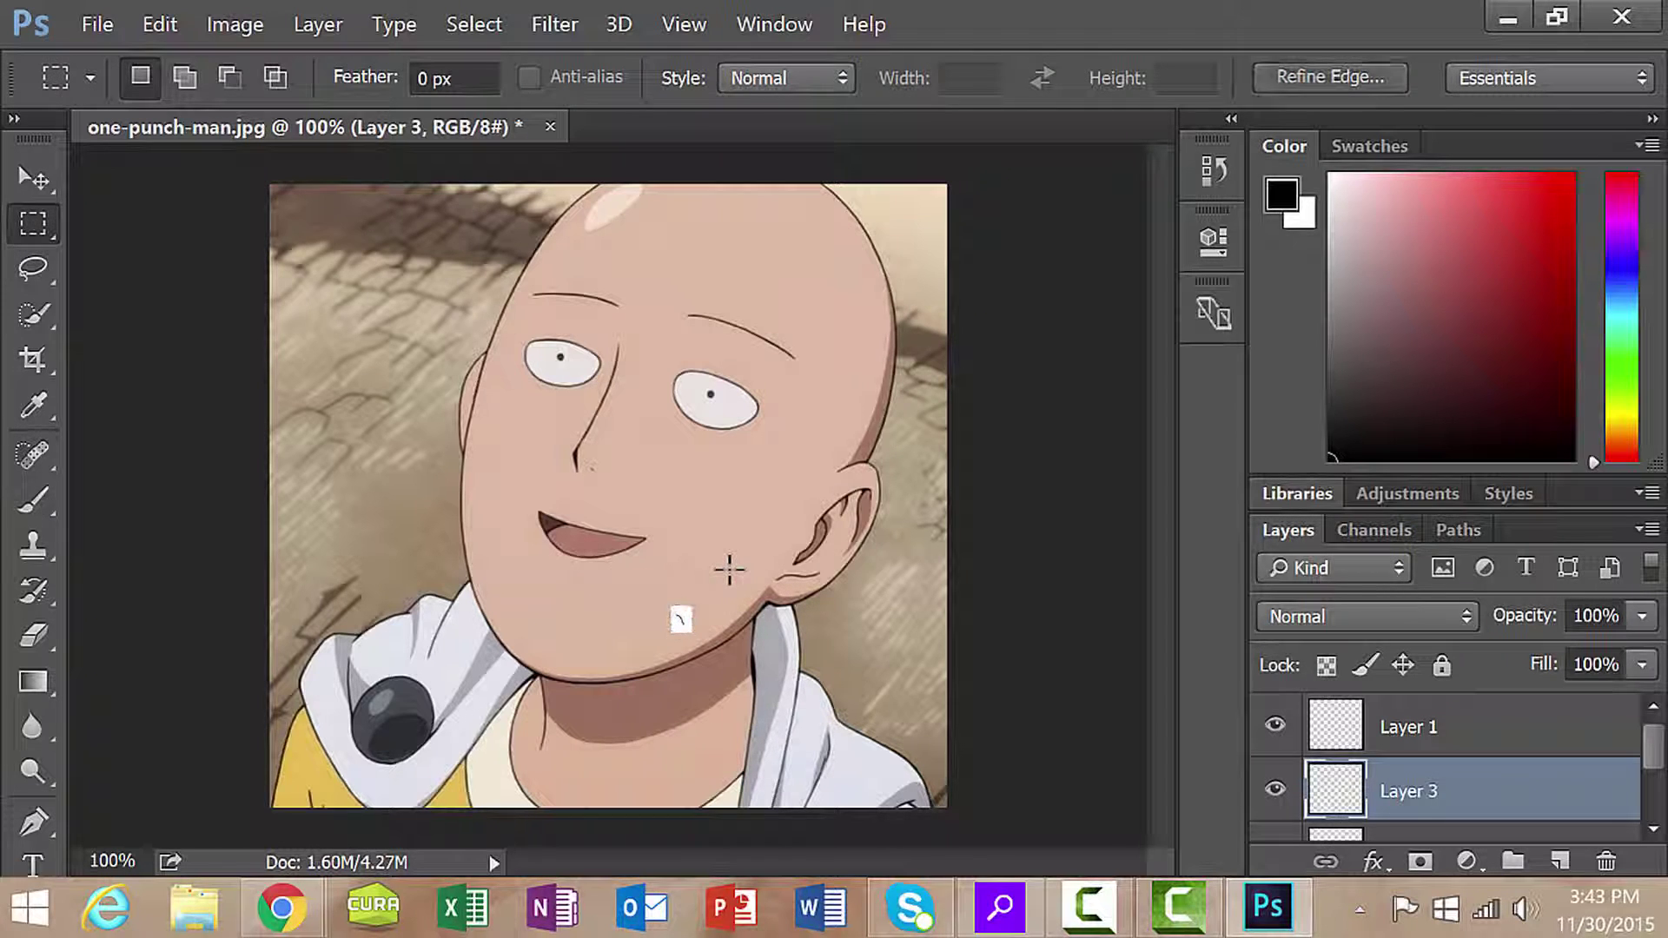
key(v)
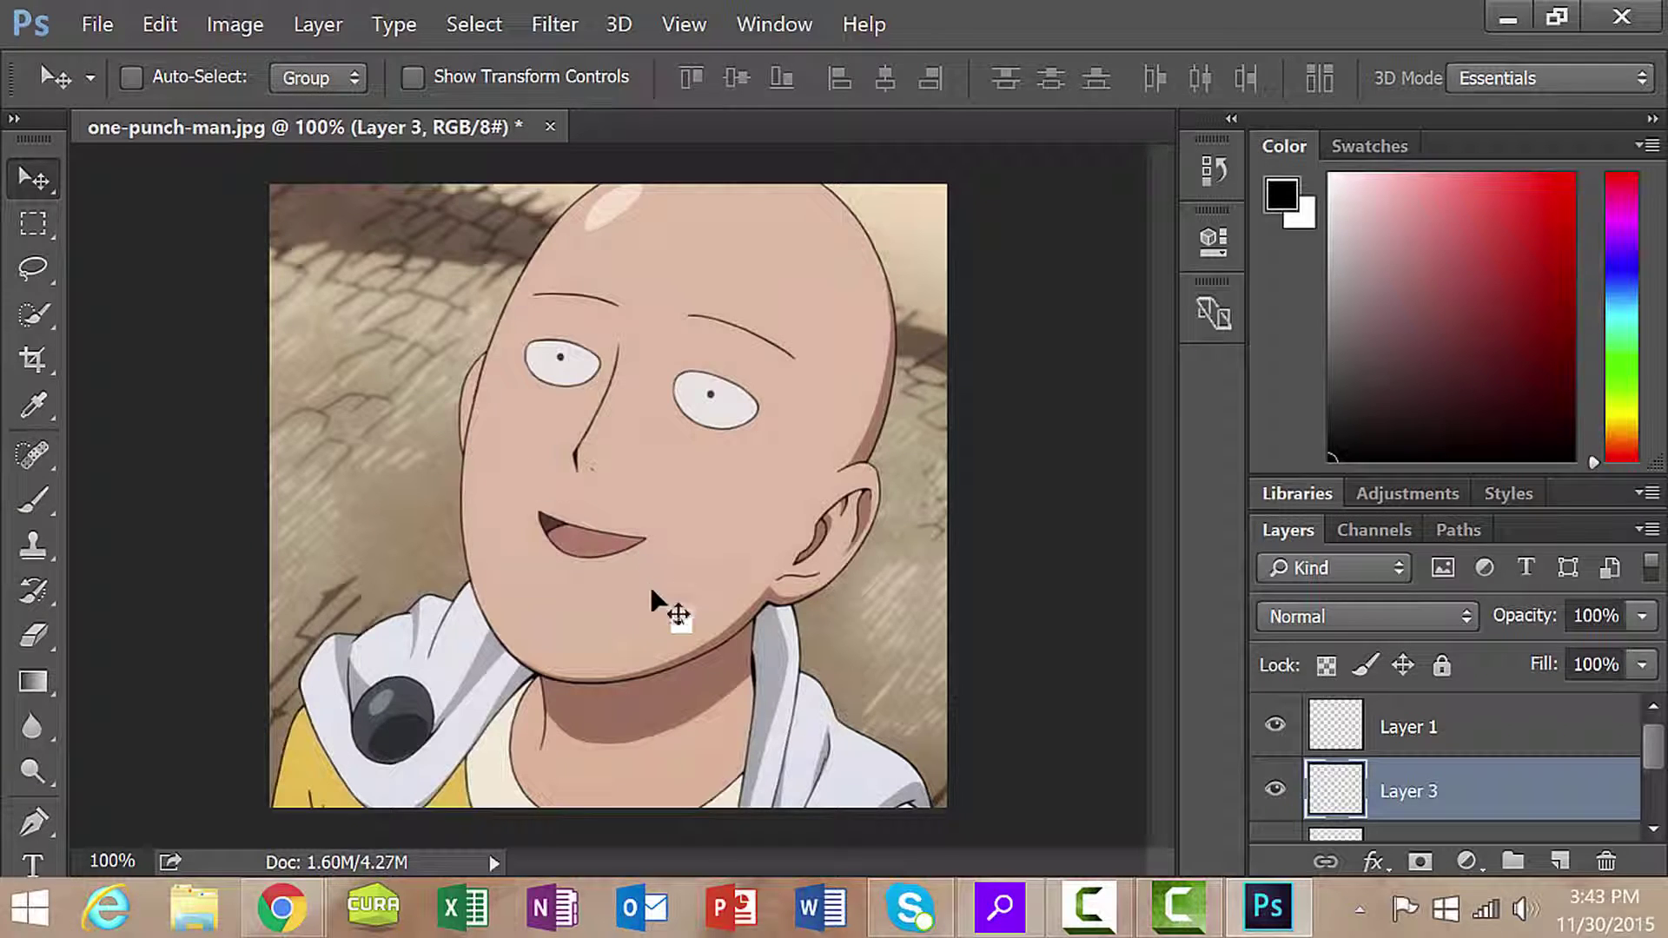
key(b)
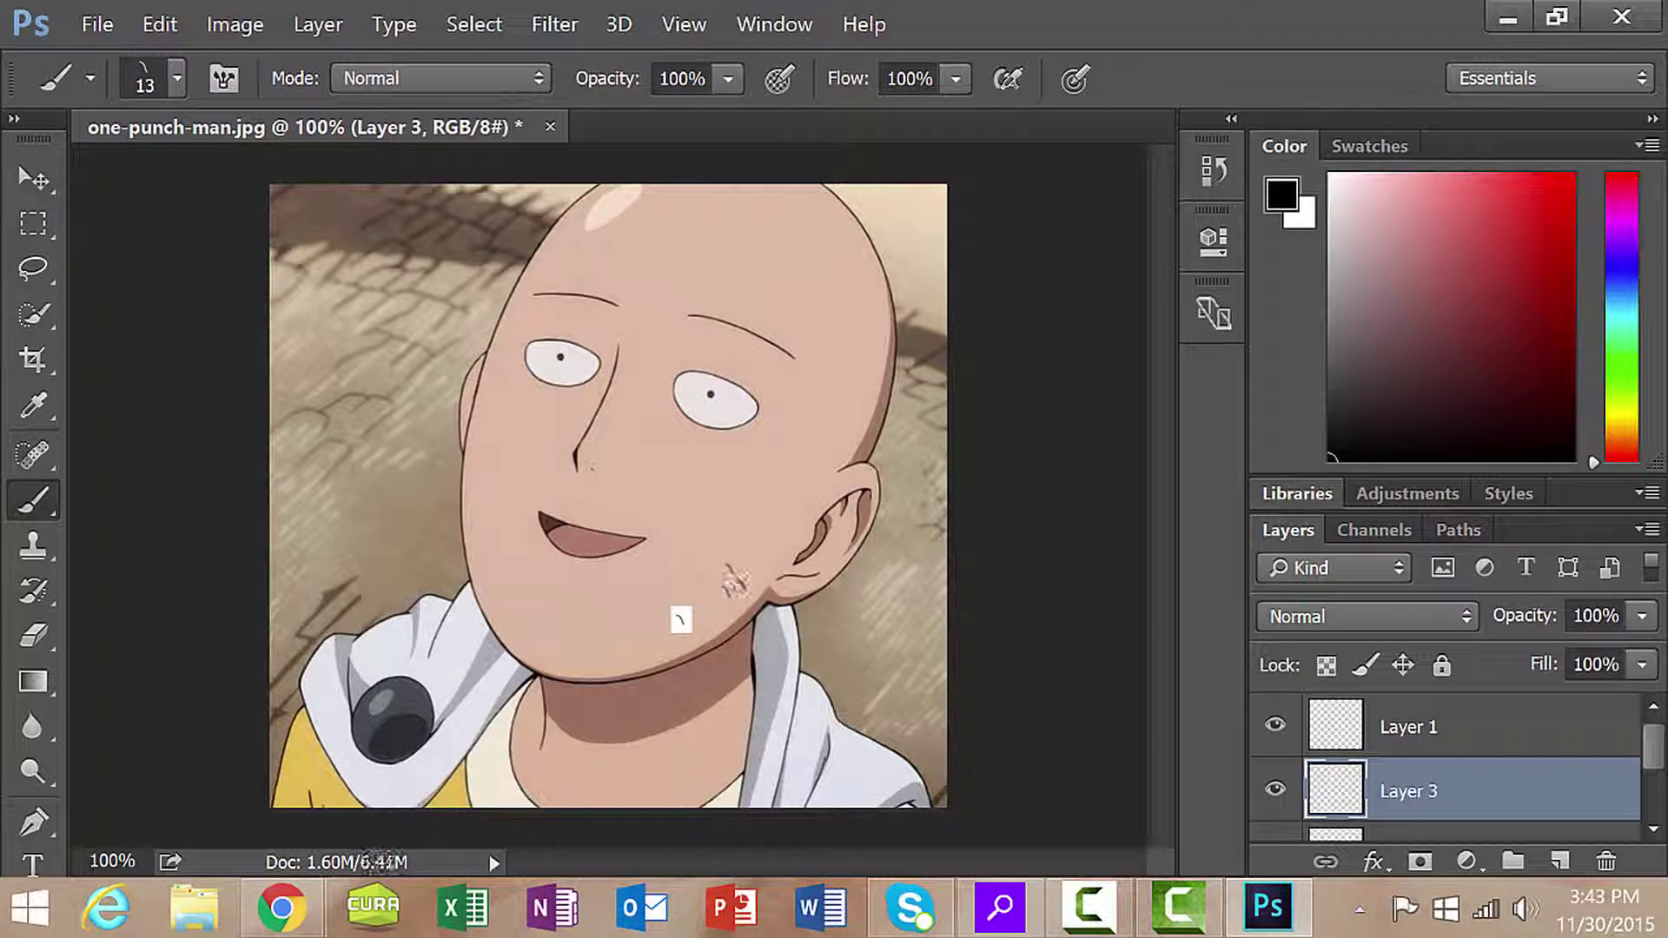
- Paint short stubble strokes near the right jaw and a thick squiggle around the mouth
mouse_move(734, 575)
mouse_down()
mouse_move(741, 589)
mouse_move(765, 561)
mouse_up()
mouse_move(723, 564)
mouse_down()
mouse_move(691, 557)
mouse_move(710, 587)
mouse_up()
mouse_move(627, 643)
mouse_down()
mouse_move(654, 599)
mouse_move(577, 613)
mouse_move(500, 556)
mouse_move(608, 621)
mouse_move(699, 519)
mouse_up()
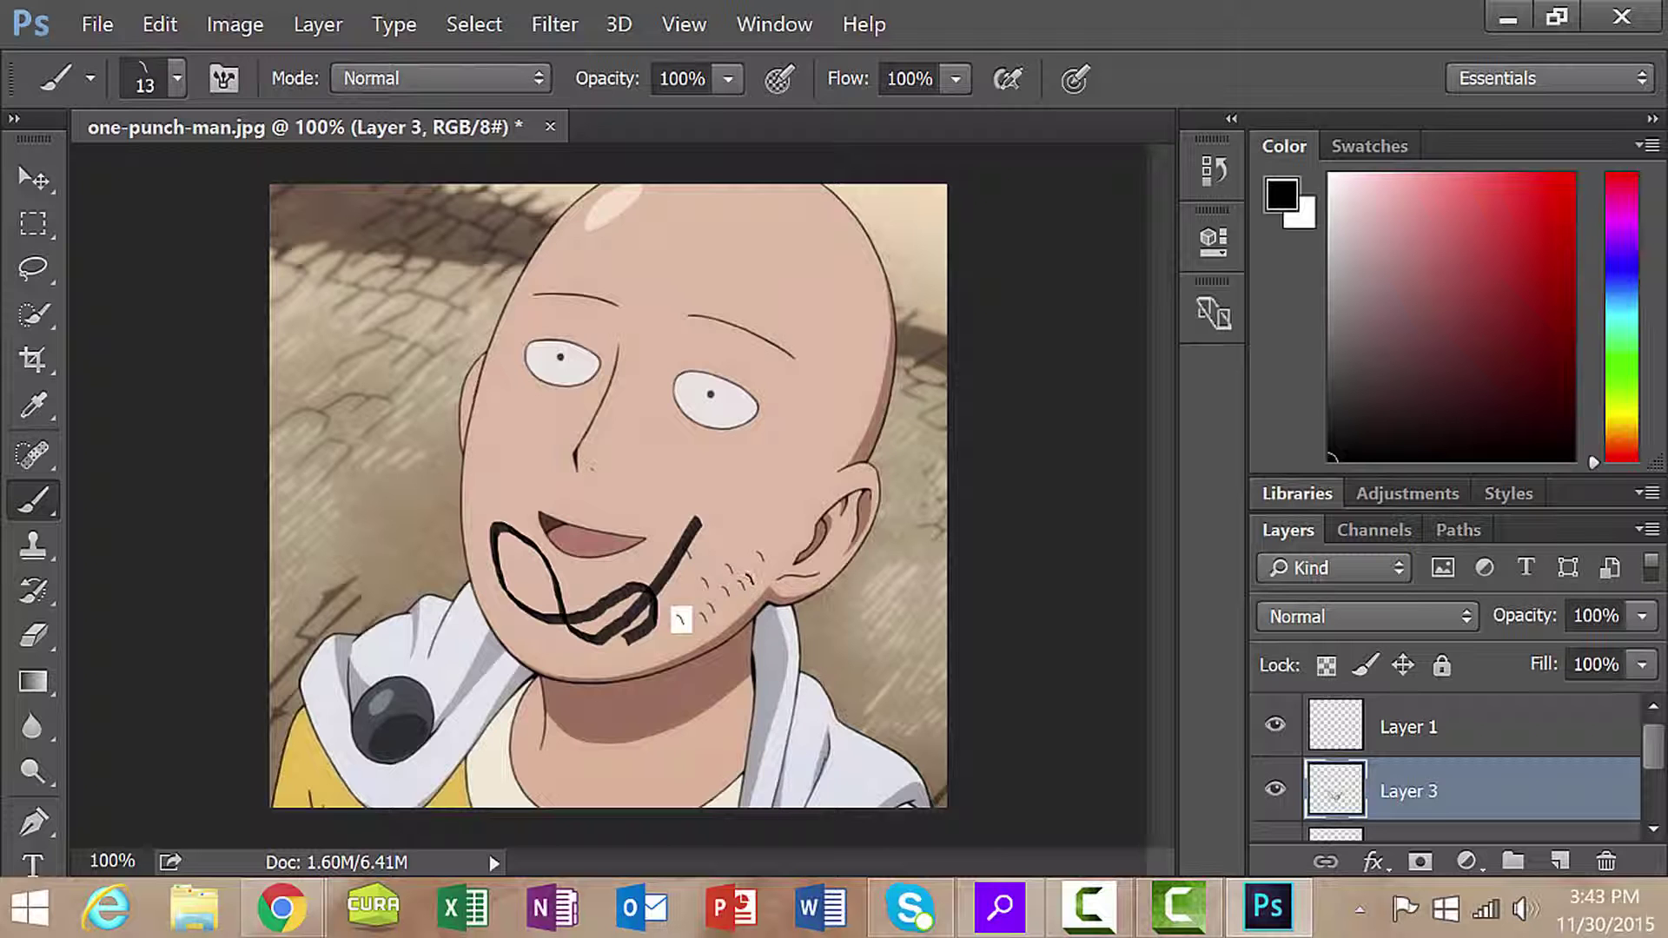
- Undo the squiggle and stubble strokes from the Edit menu without redoing anything
click(159, 24)
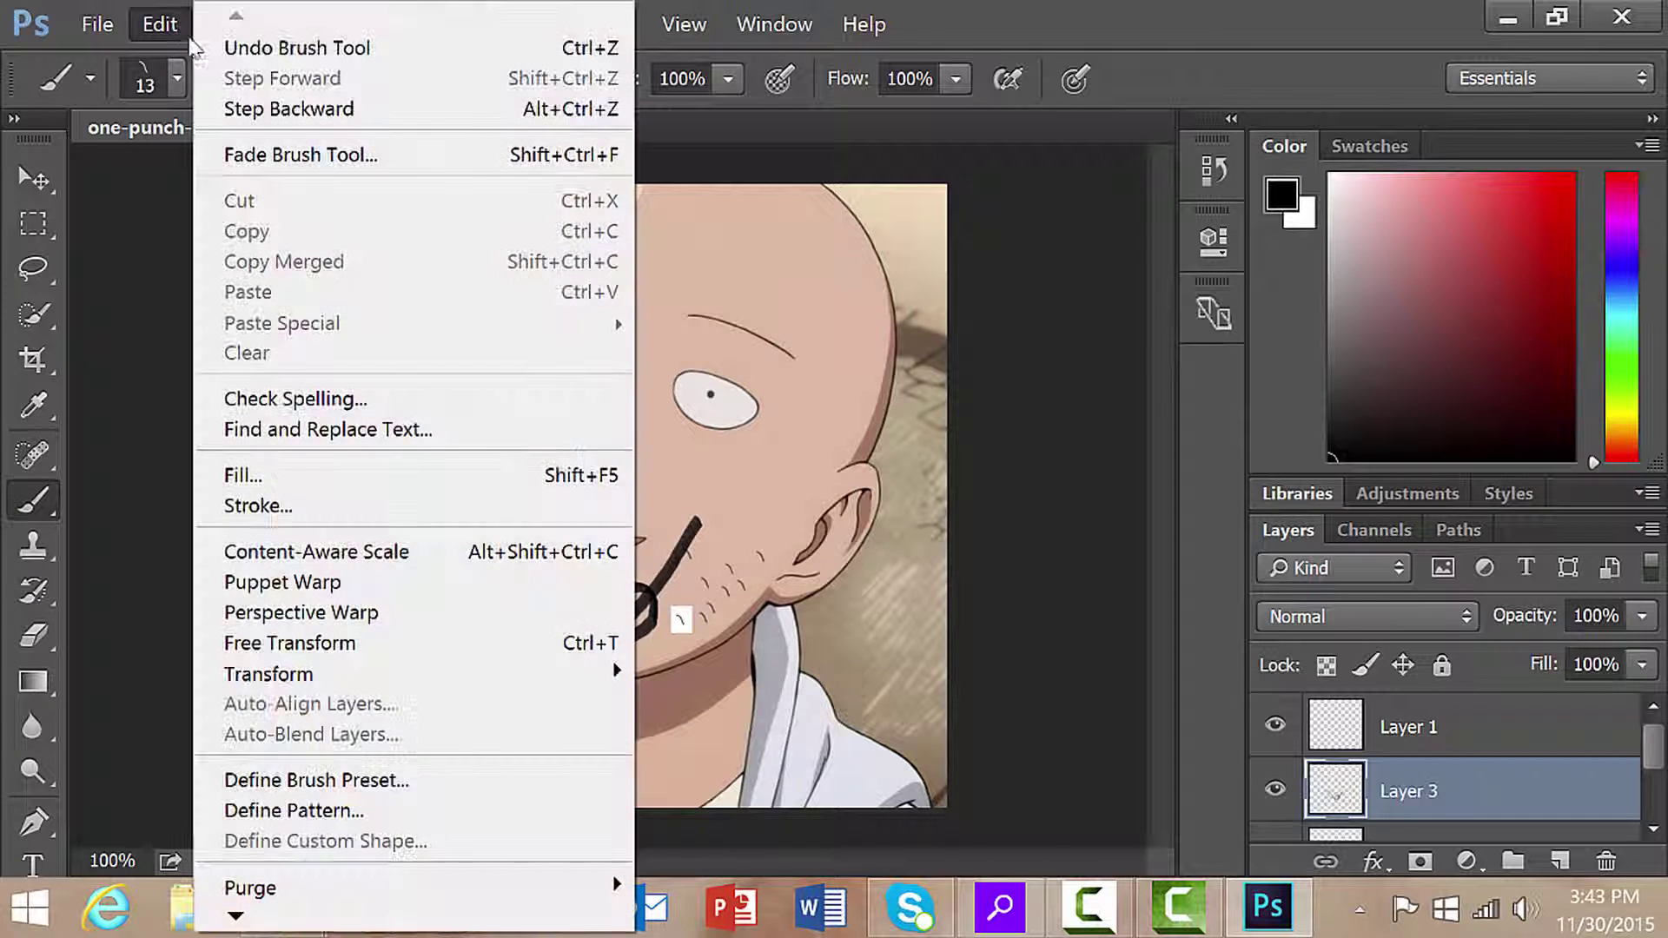
click(228, 48)
click(163, 27)
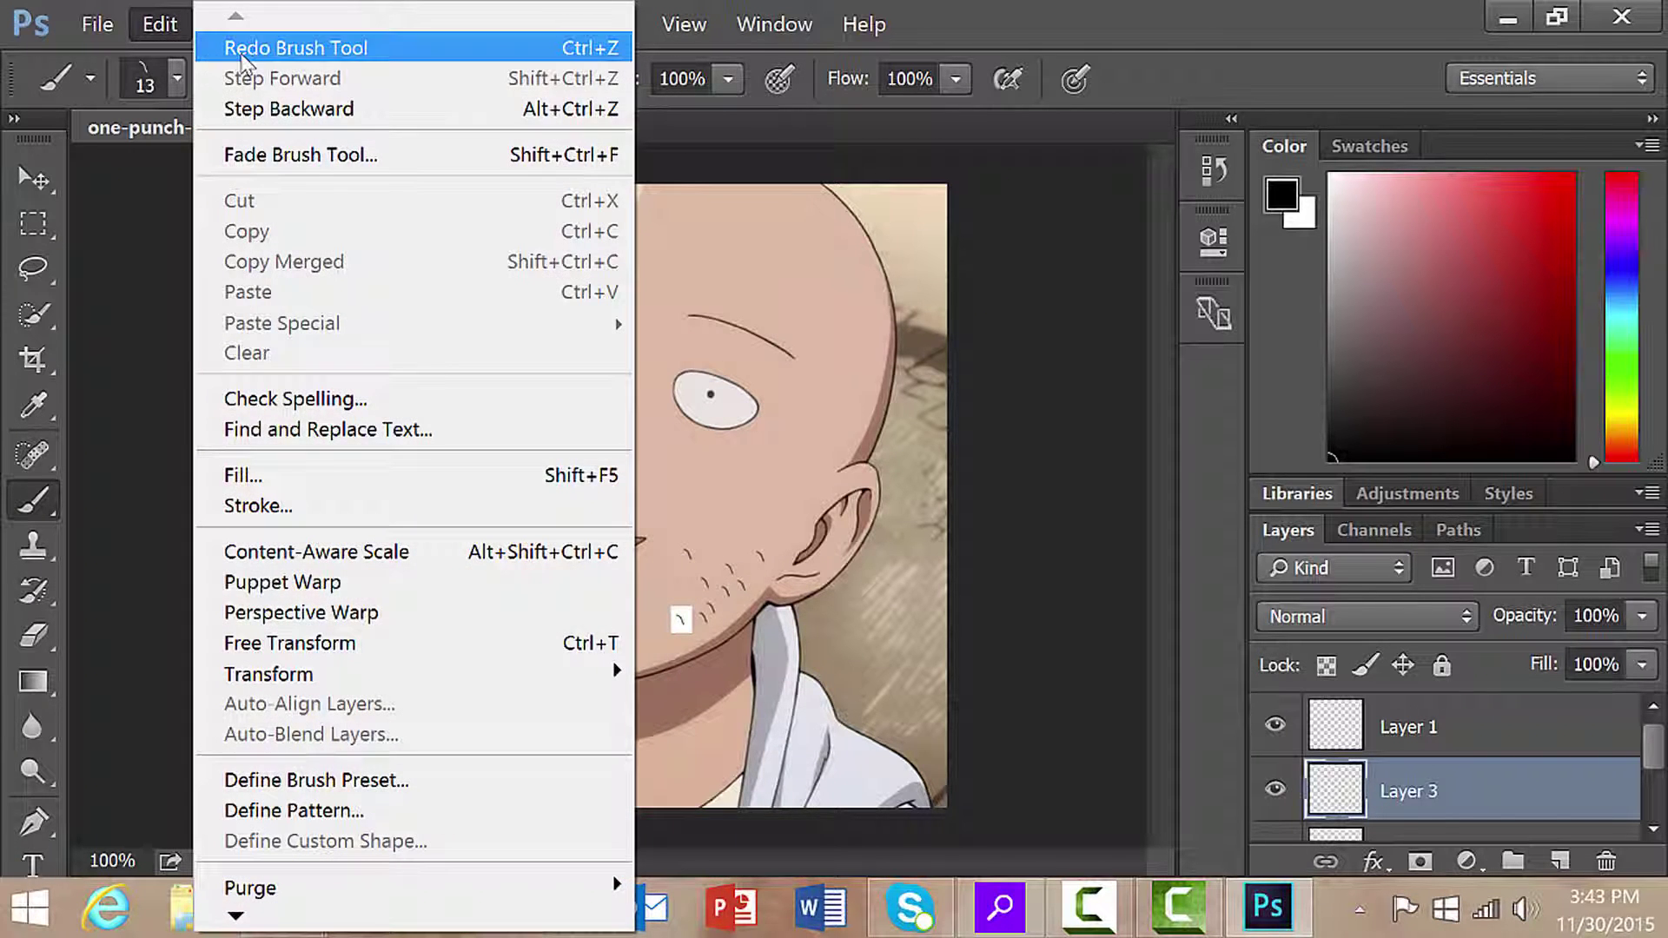
click(1029, 351)
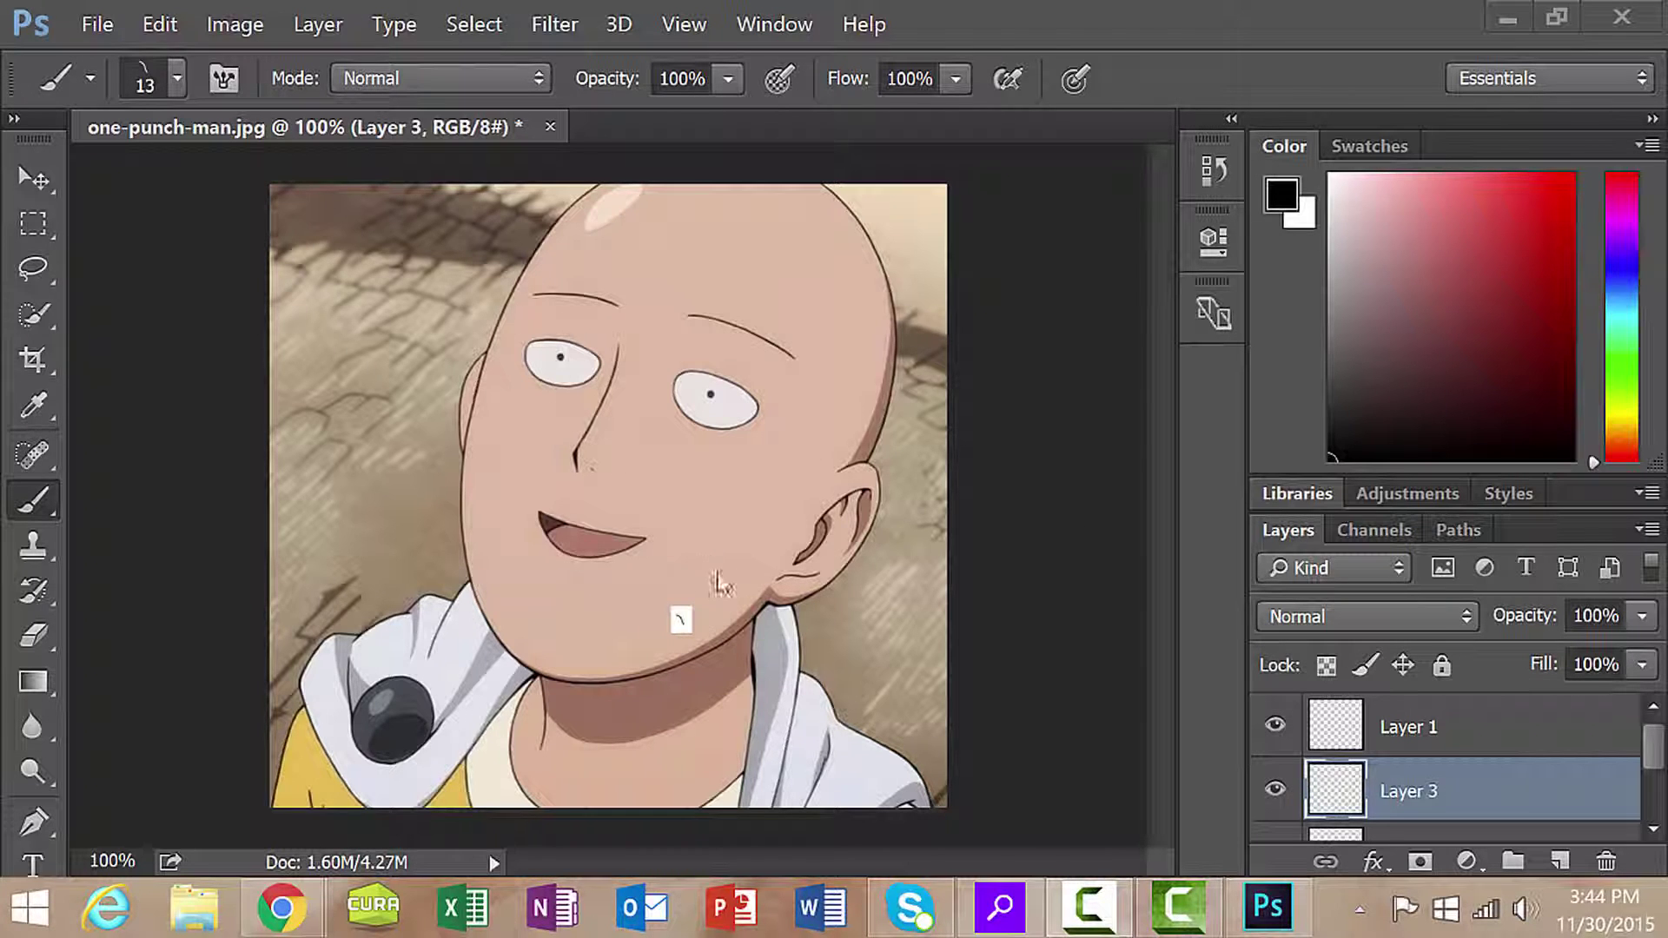
- Delete Layers 1, 2 and 3 together, suppressing future deletion warnings
click(1474, 736)
shift+click(1483, 790)
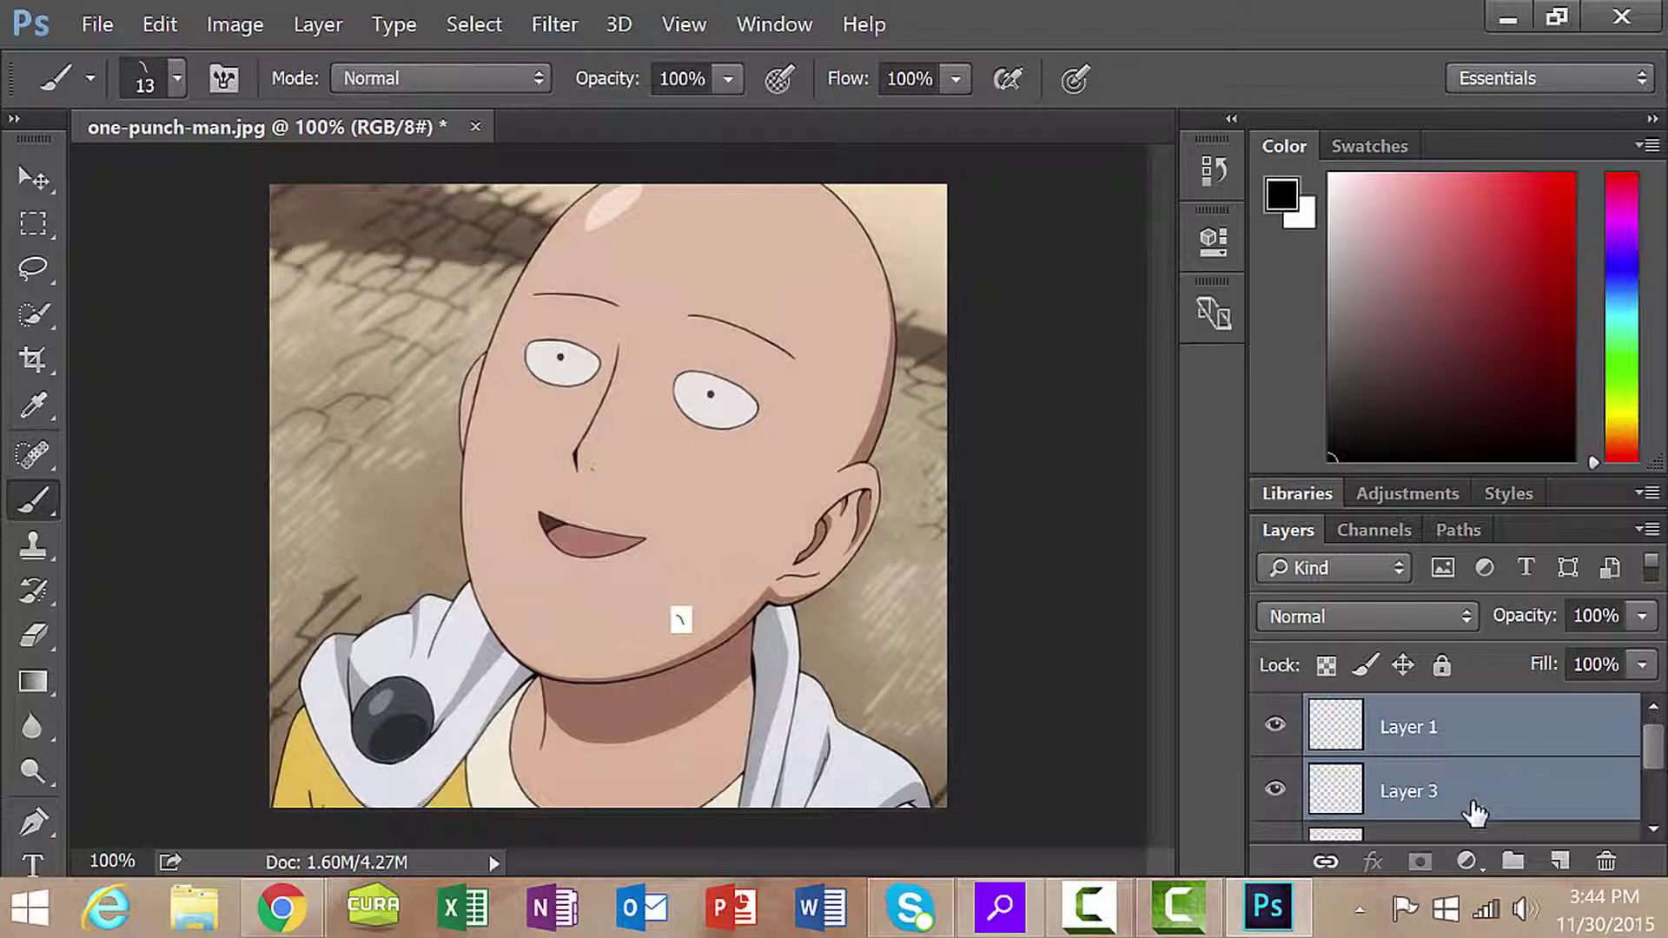
scroll(1473, 803, down, 2)
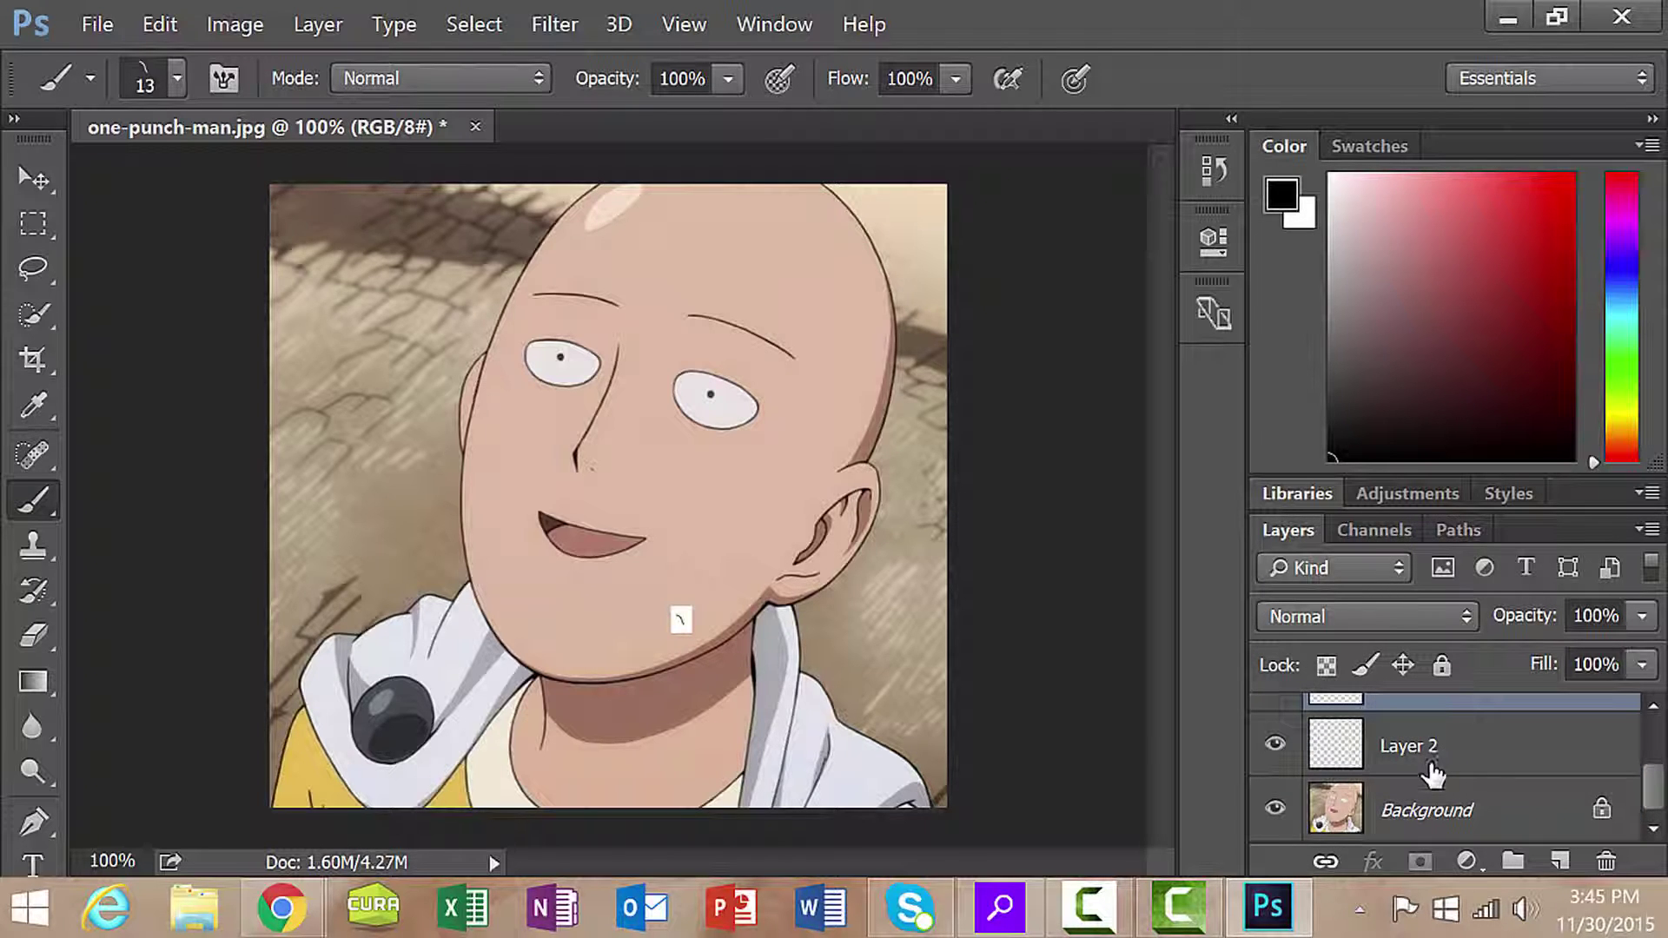
shift+click(1456, 775)
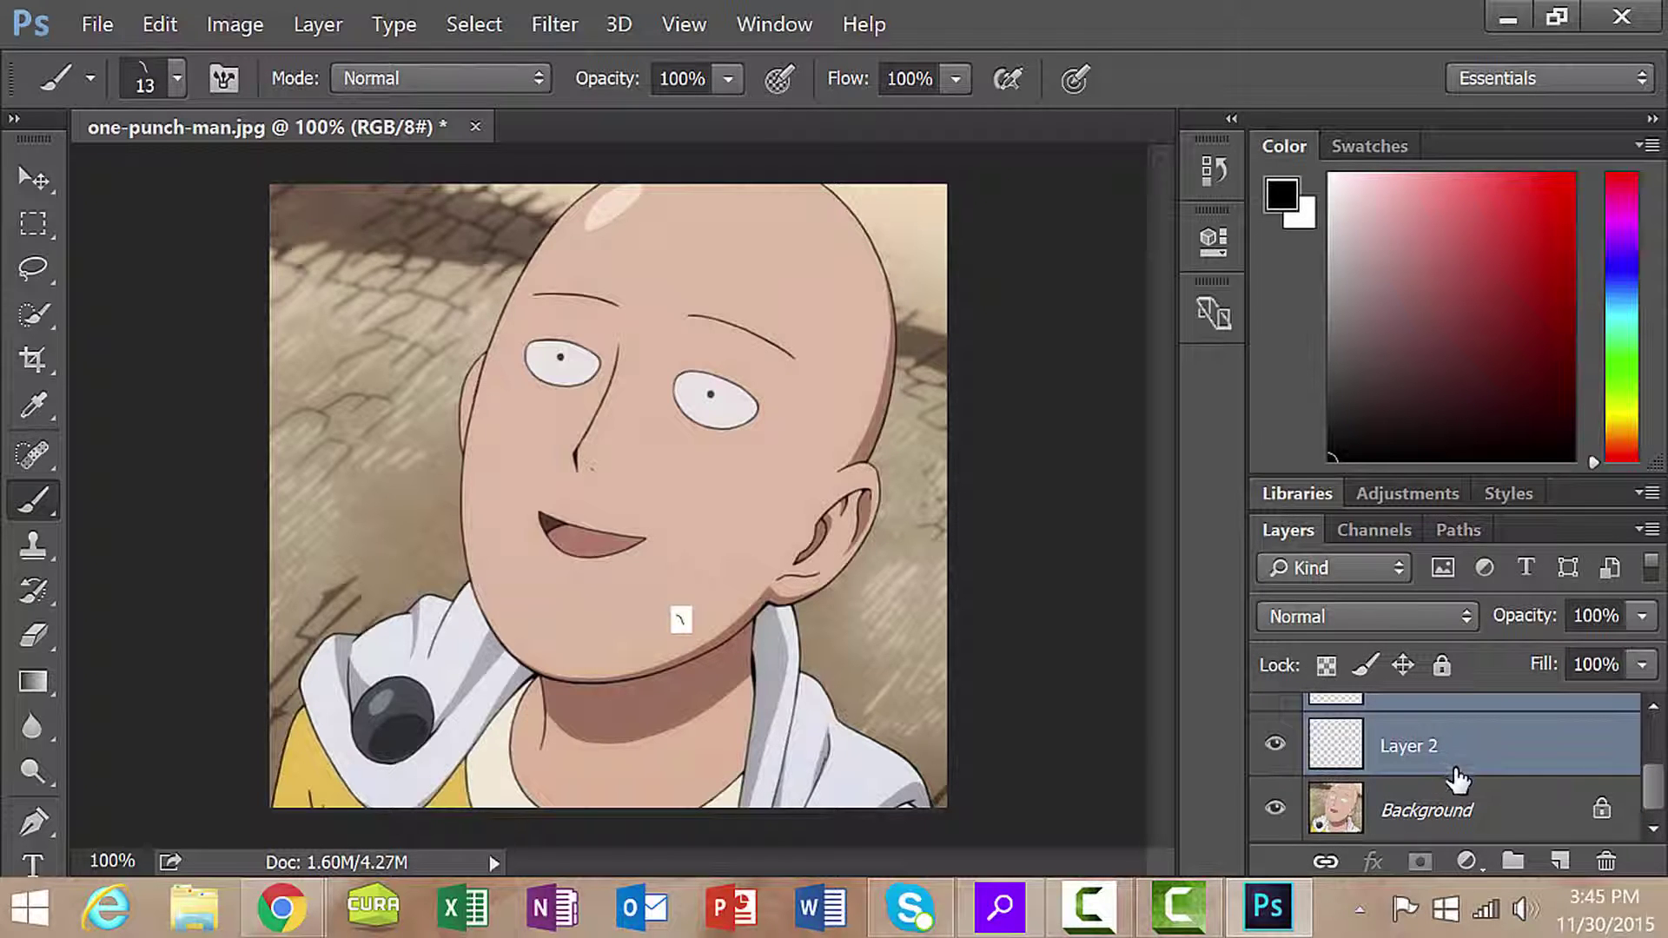
click(1606, 862)
click(724, 434)
click(758, 371)
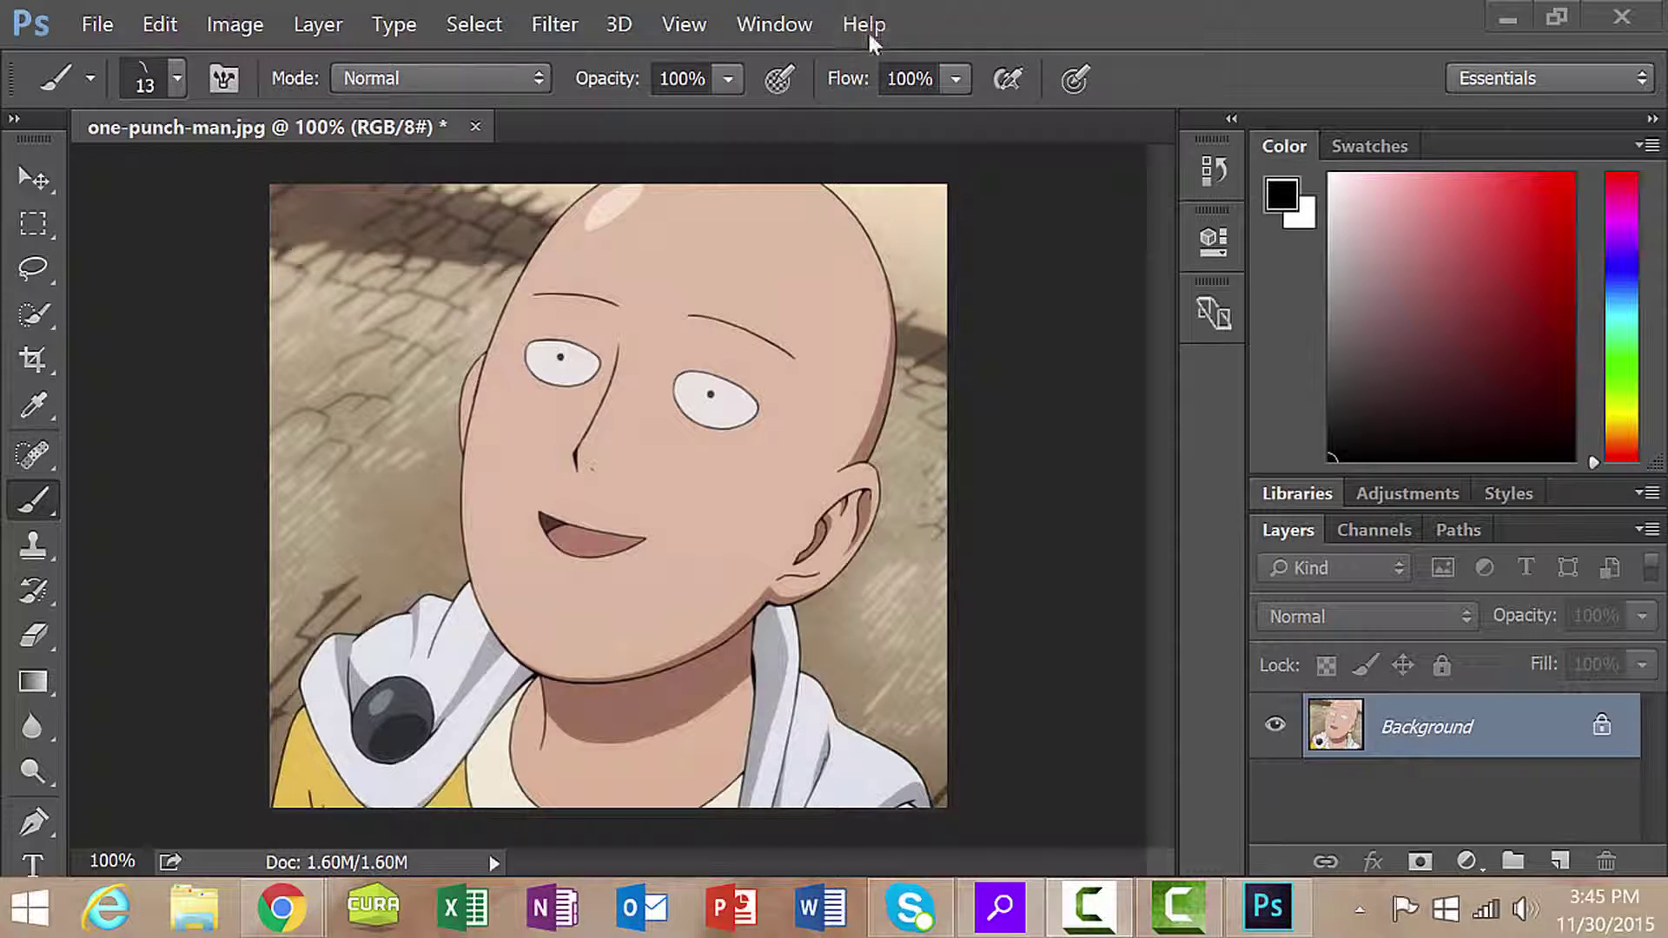
- Show the Brush panel and enable Shape Dynamics with 100% Size Jitter
click(782, 27)
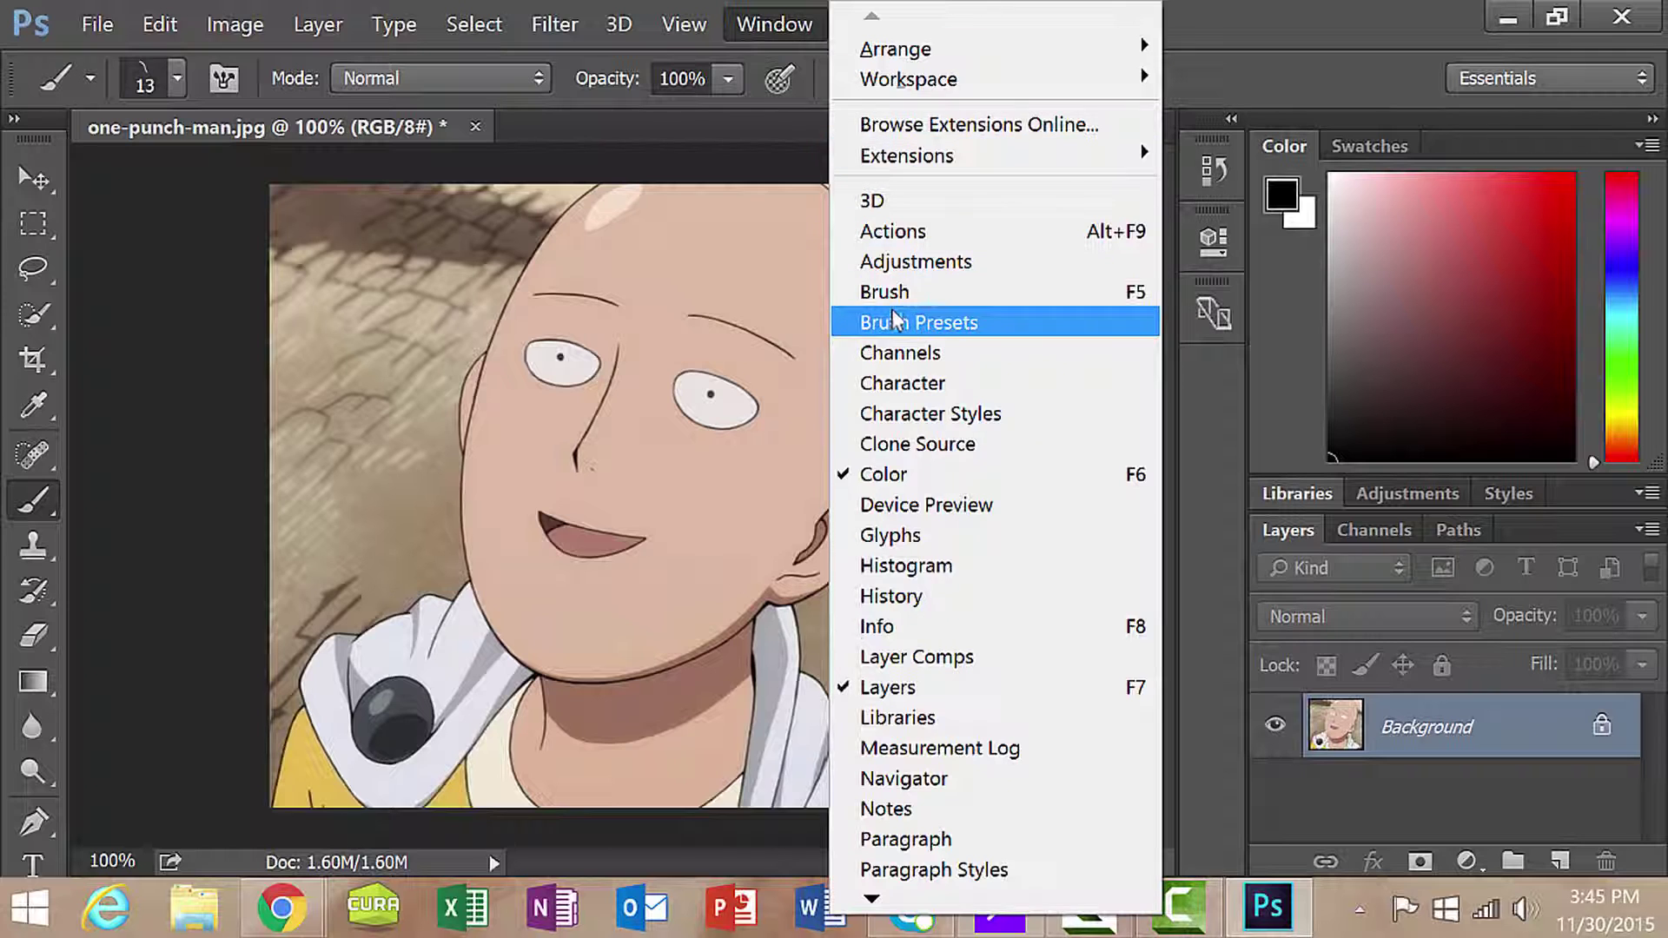
click(1135, 292)
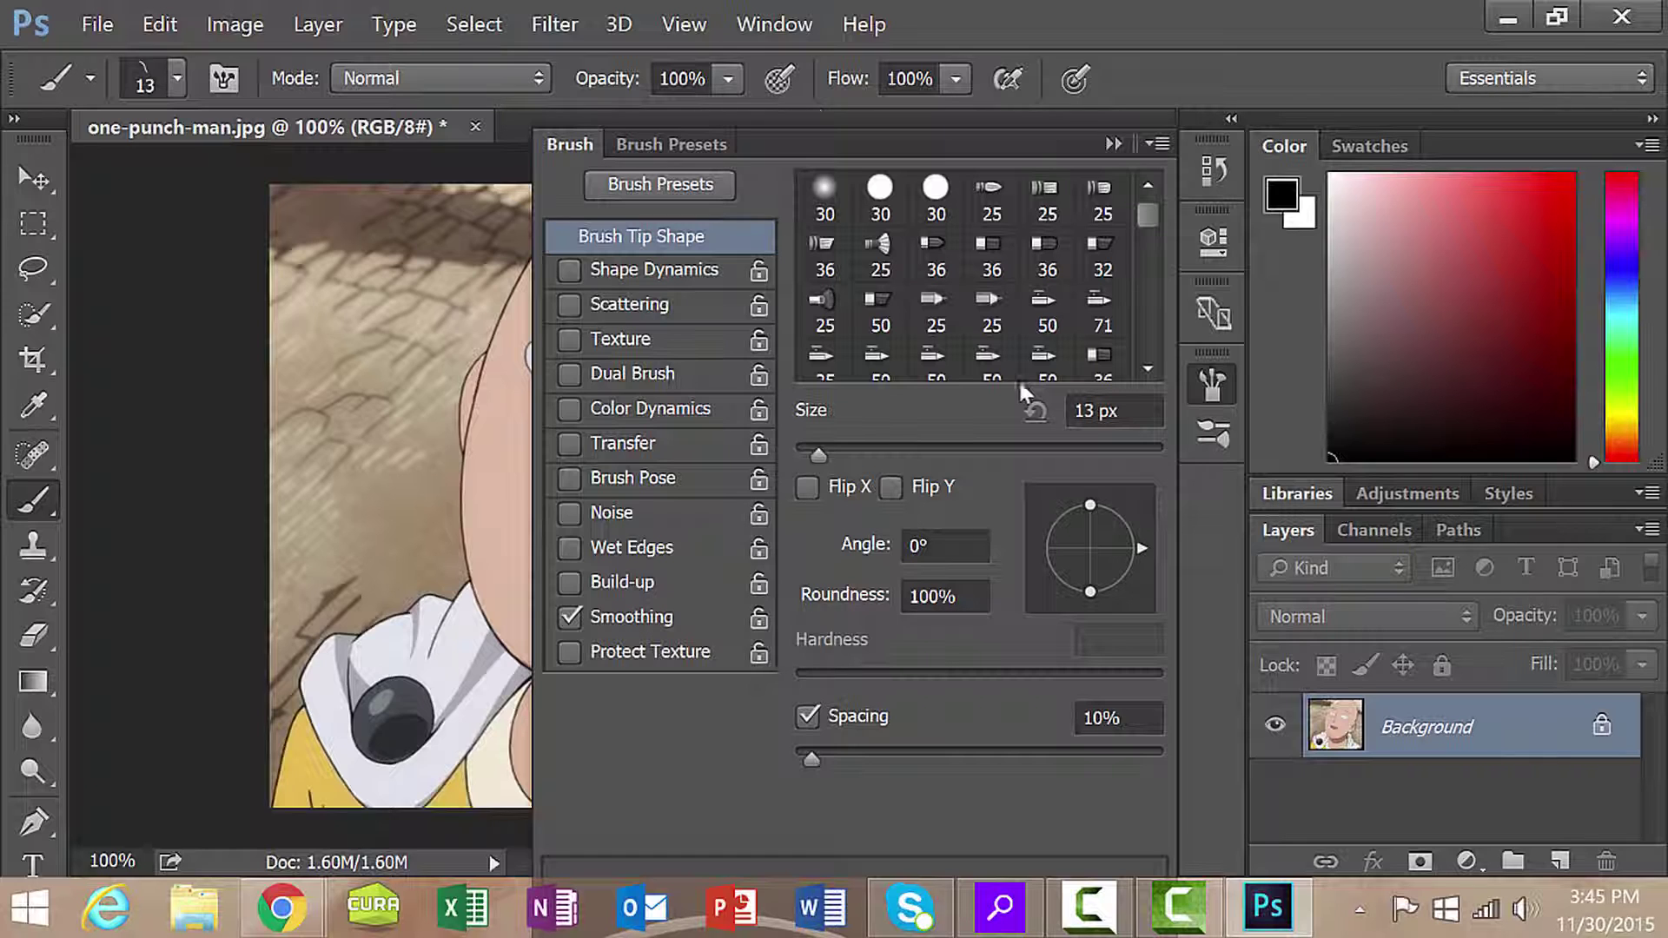
mouse_move(831, 123)
mouse_down()
mouse_move(1345, 275)
mouse_move(1320, 231)
mouse_up()
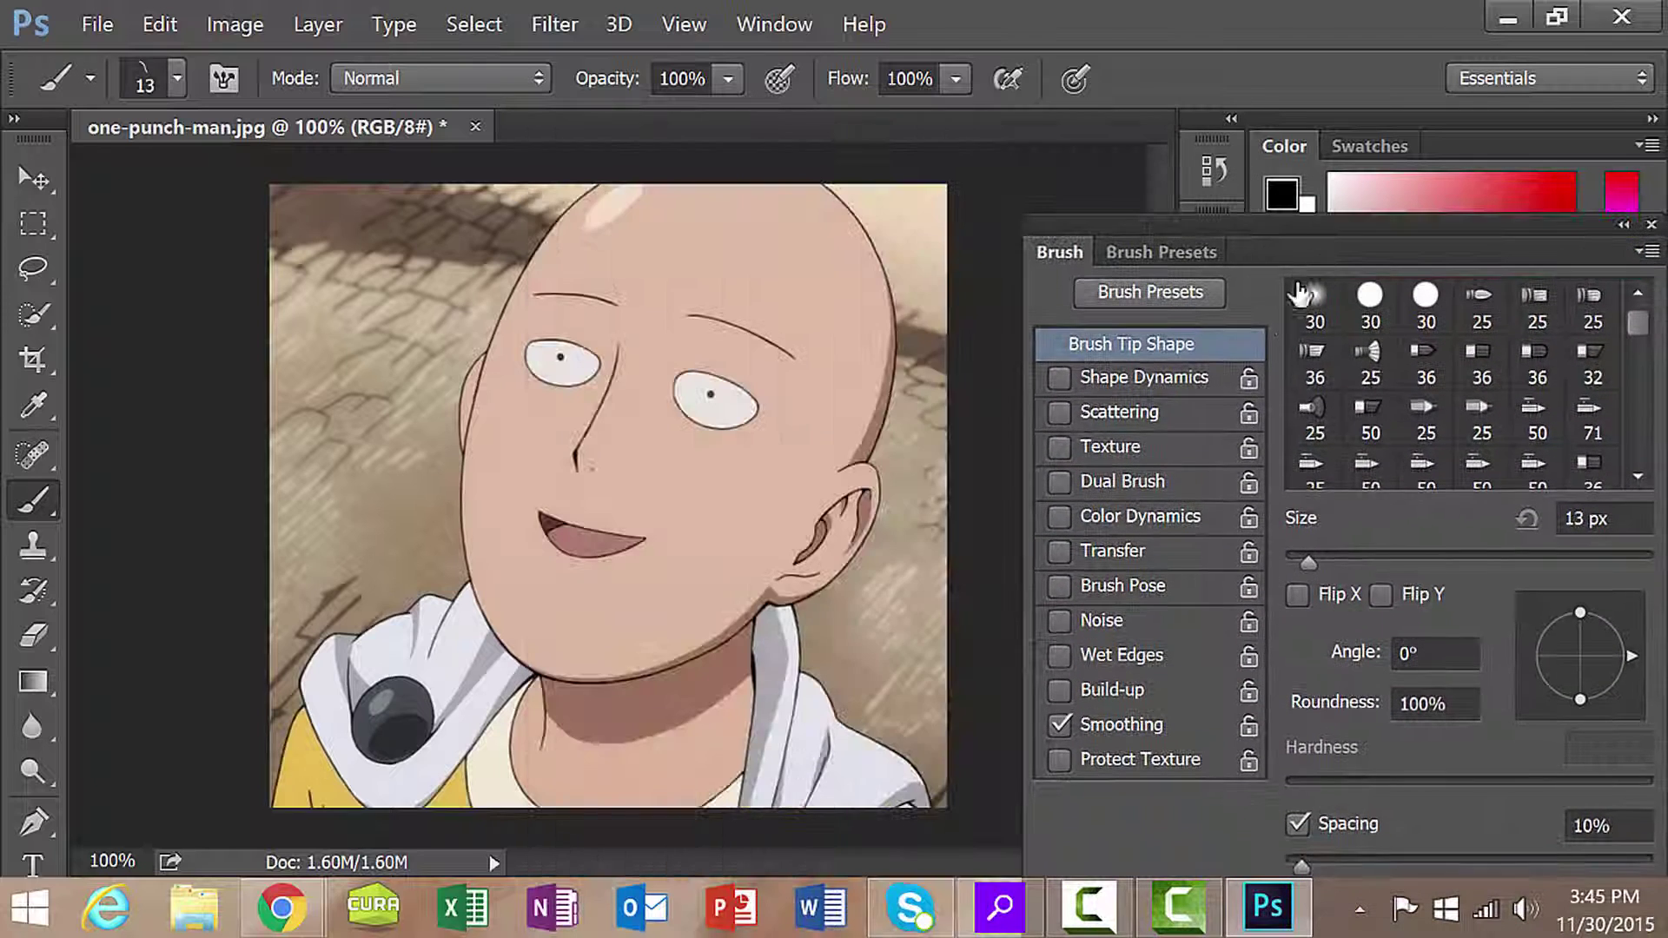
click(1059, 377)
click(1117, 381)
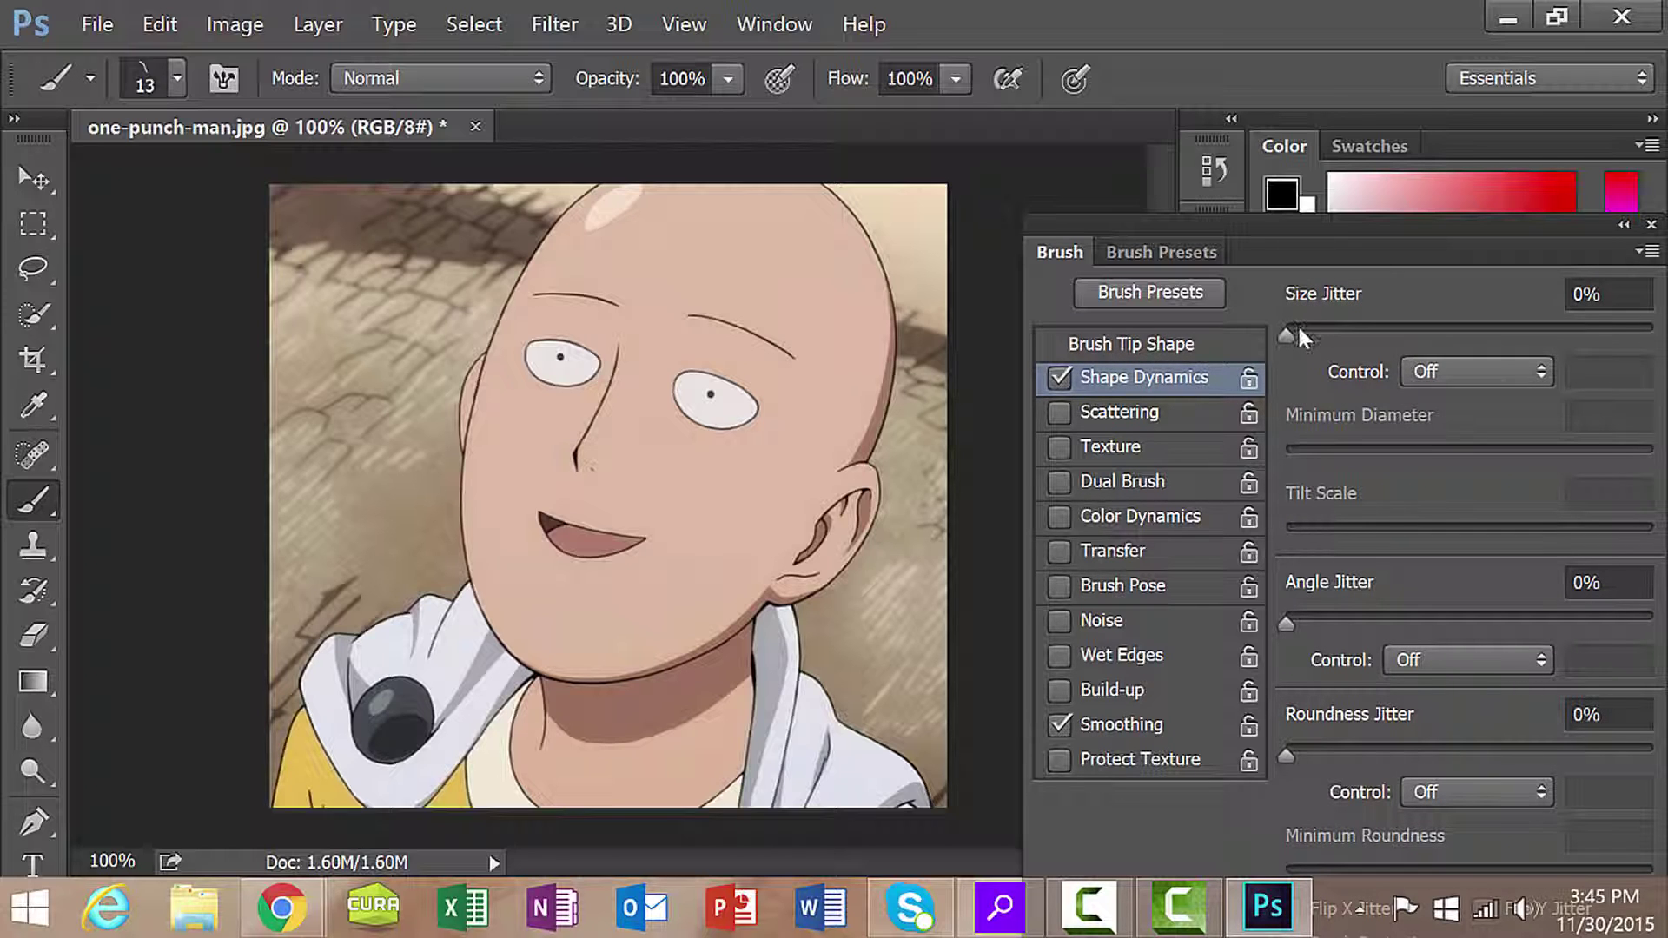
drag(1310, 336, 1488, 345)
drag(1615, 344, 1655, 343)
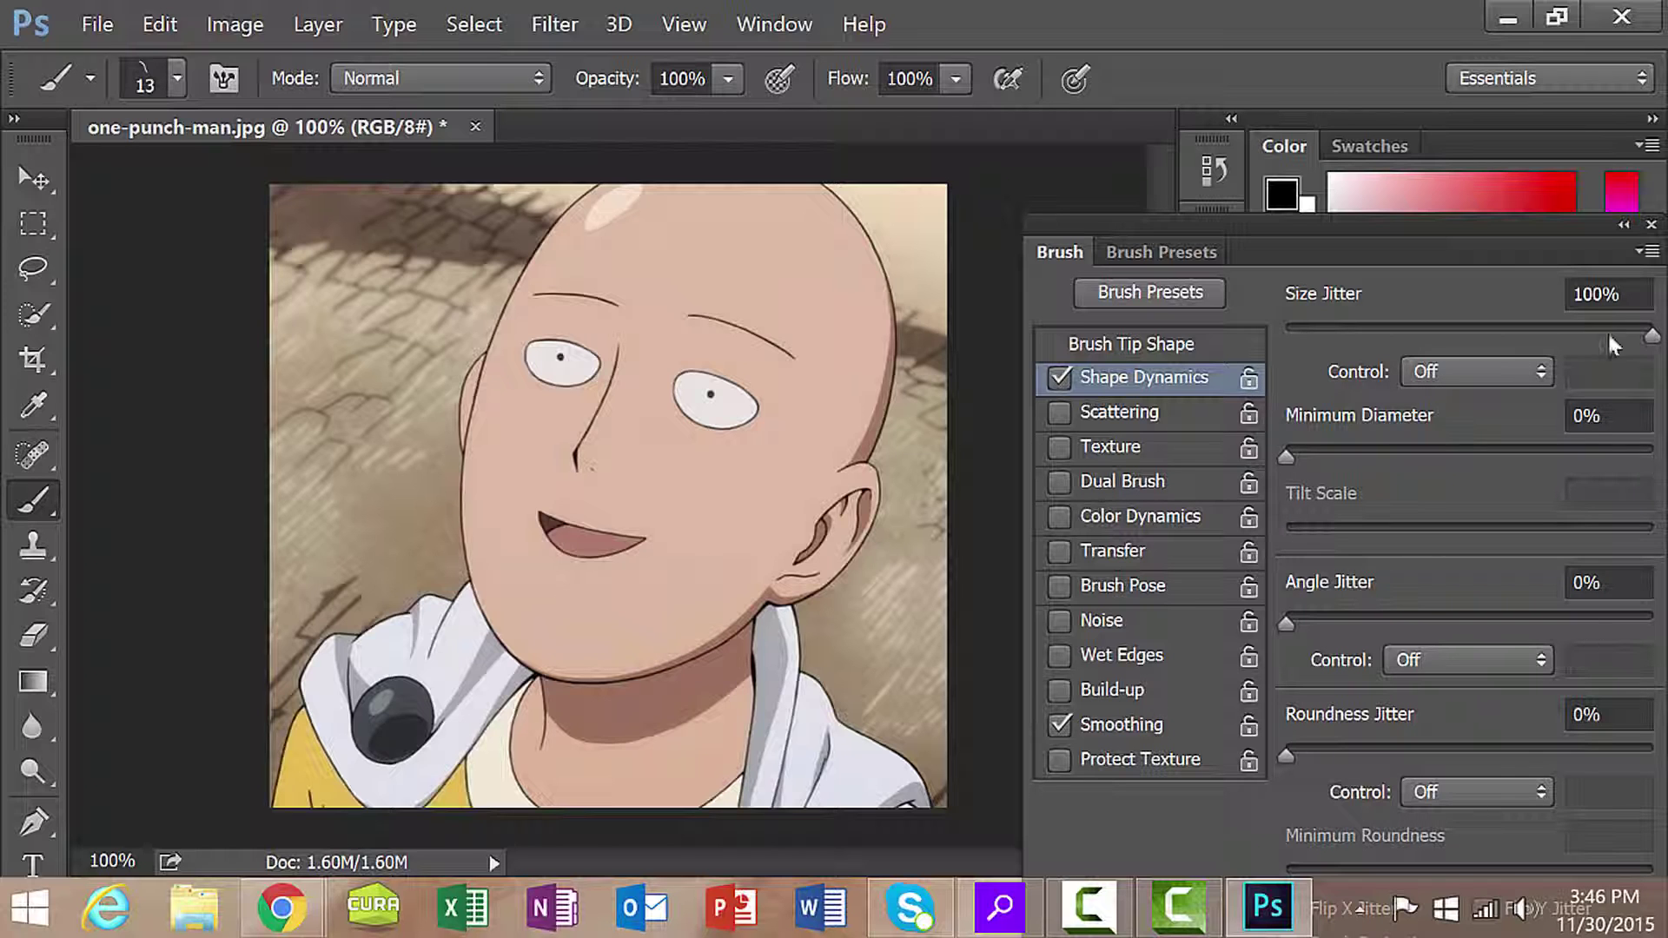
mouse_move(1413, 216)
mouse_down()
mouse_move(1216, 51)
mouse_move(1078, 33)
mouse_move(0, 168)
mouse_up()
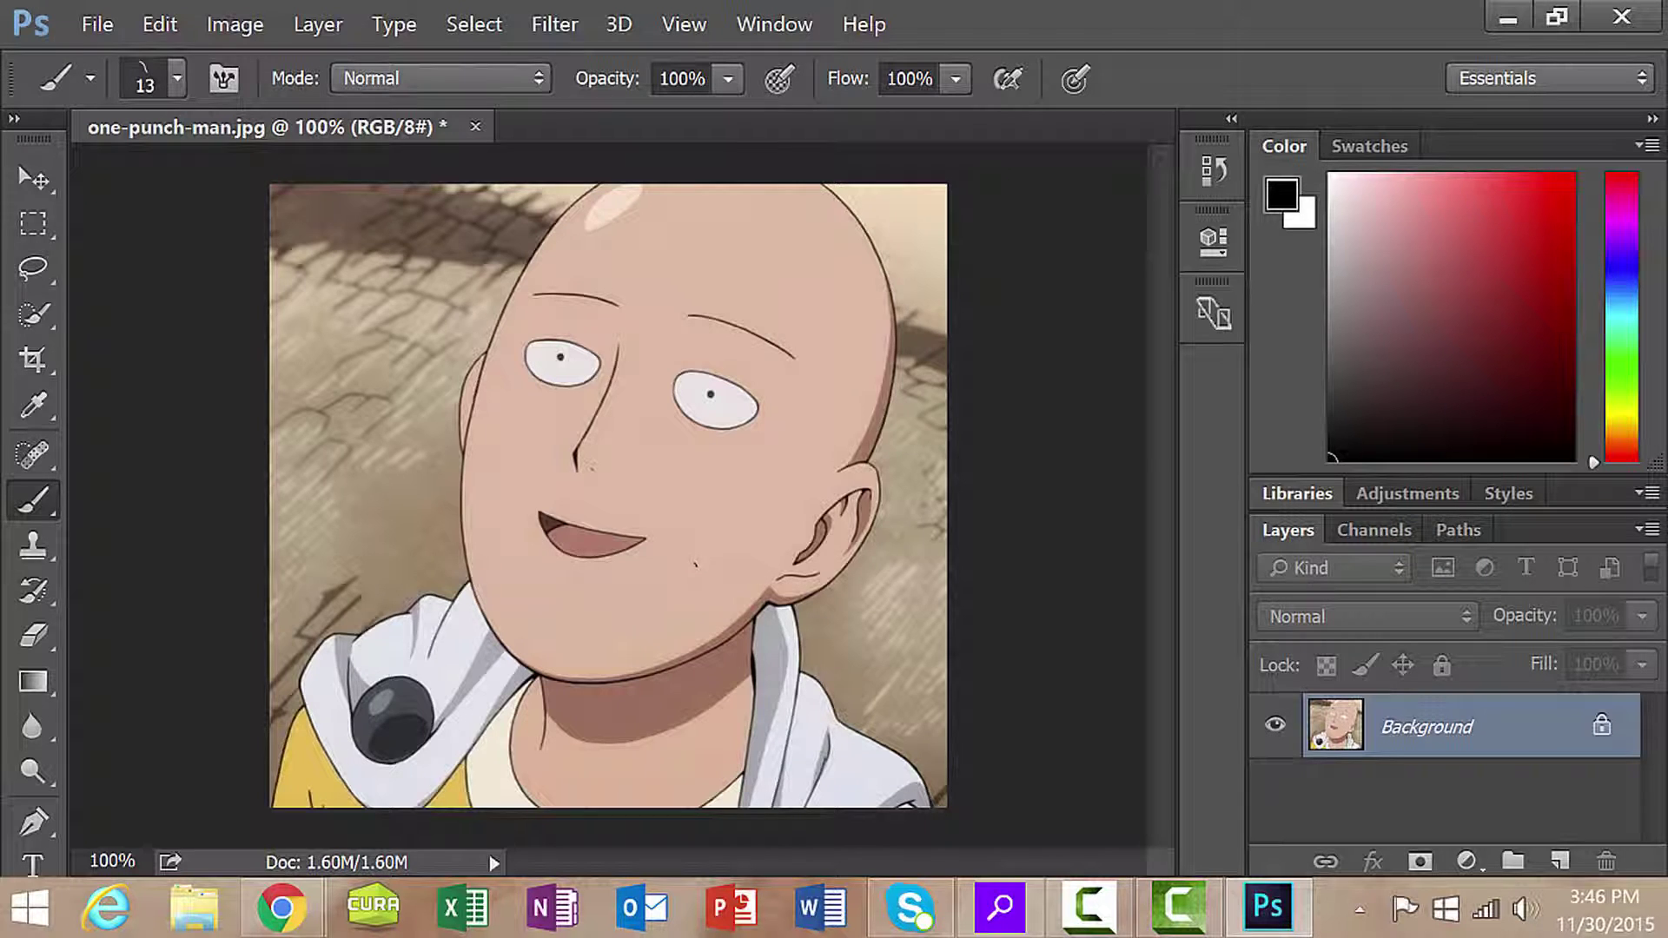
- Zoom to 200% and paint a stubble stroke across the chin
click(124, 859)
text(200)
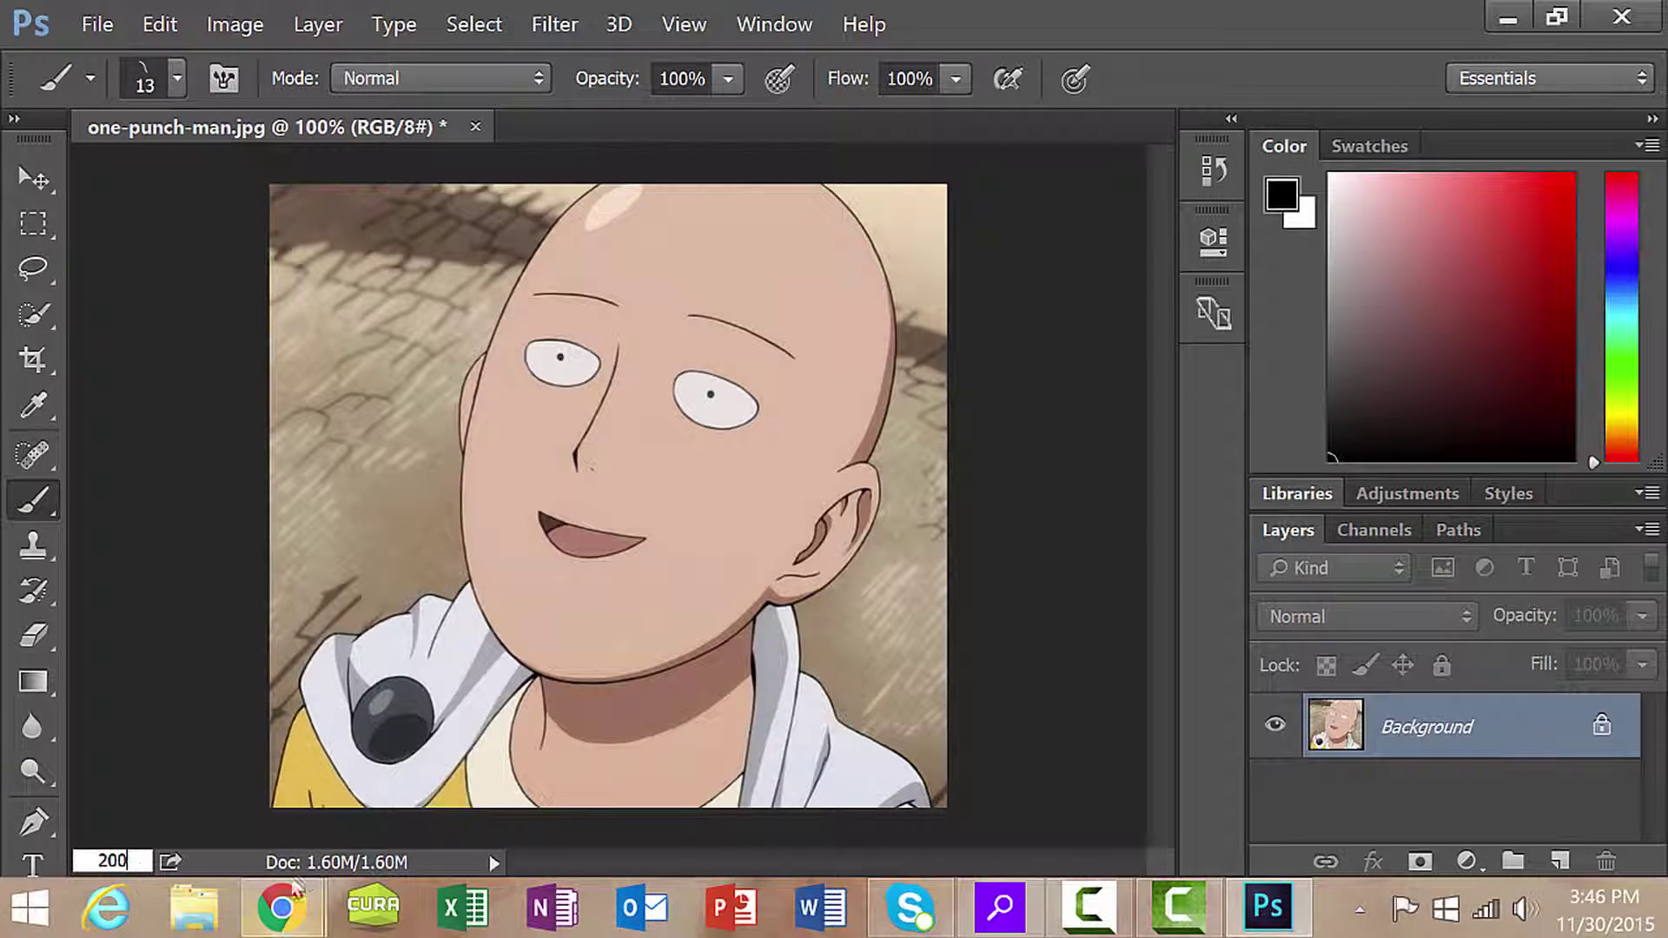
key(Return)
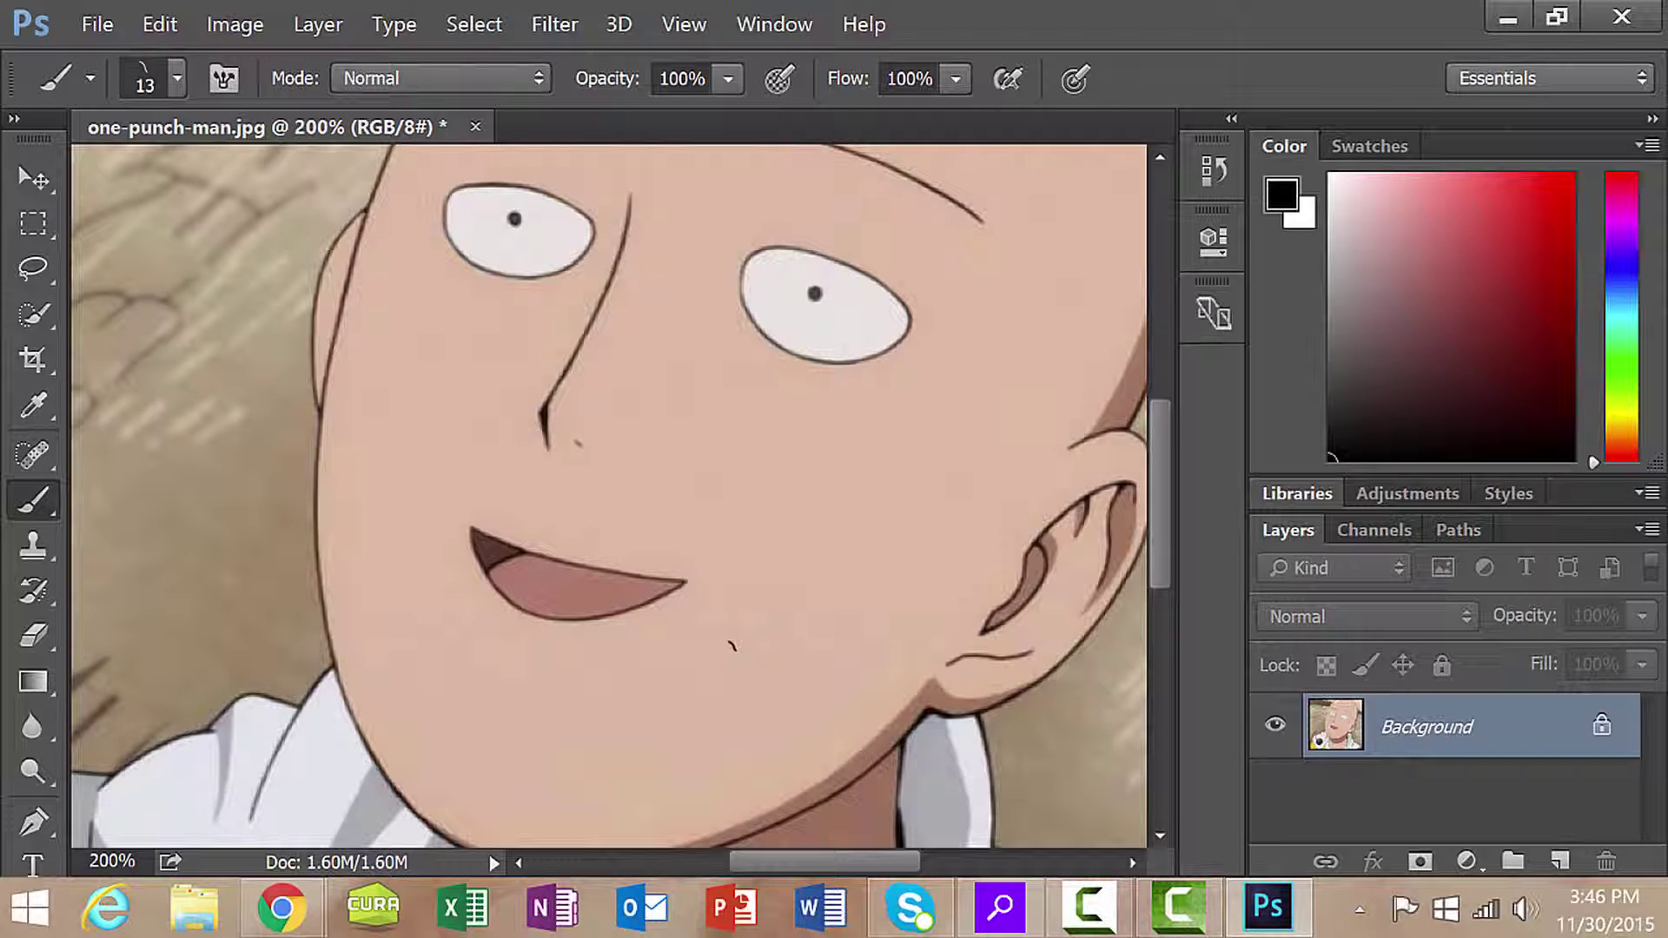
mouse_move(725, 645)
mouse_down()
mouse_move(834, 637)
mouse_move(853, 650)
mouse_move(786, 723)
mouse_move(873, 712)
mouse_up()
- Set Angle Jitter to 8%, painting test stubble strokes above the chin
key(F5)
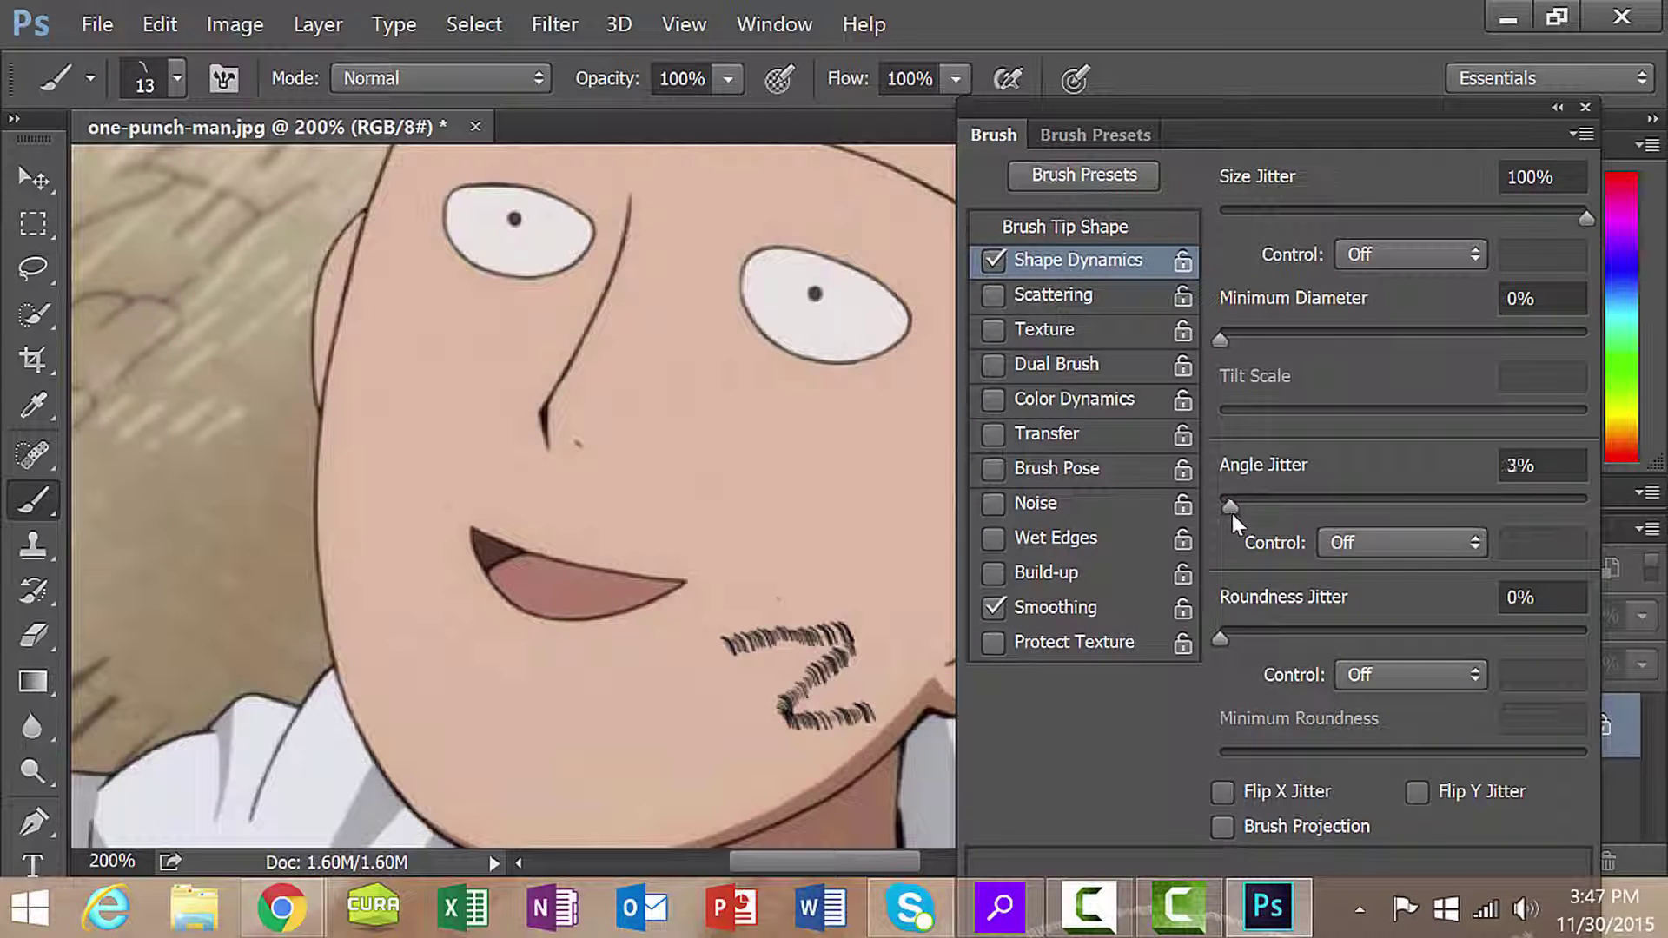
drag(1244, 516, 1263, 525)
drag(784, 570, 839, 578)
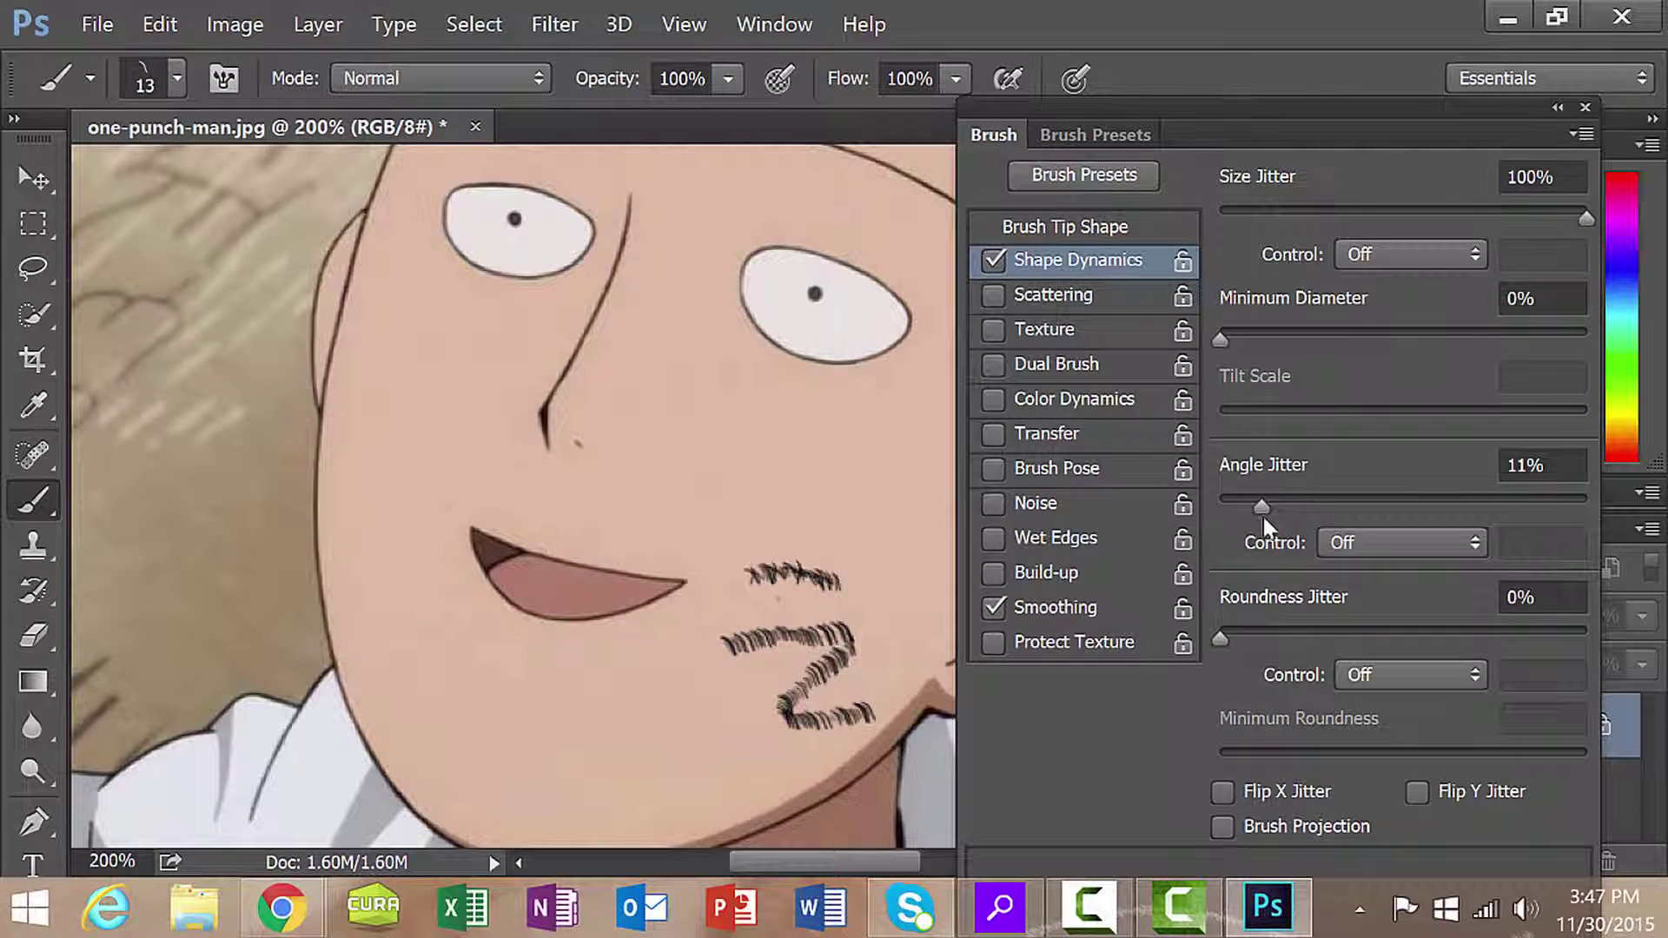
drag(1257, 514, 1248, 509)
drag(764, 518, 863, 527)
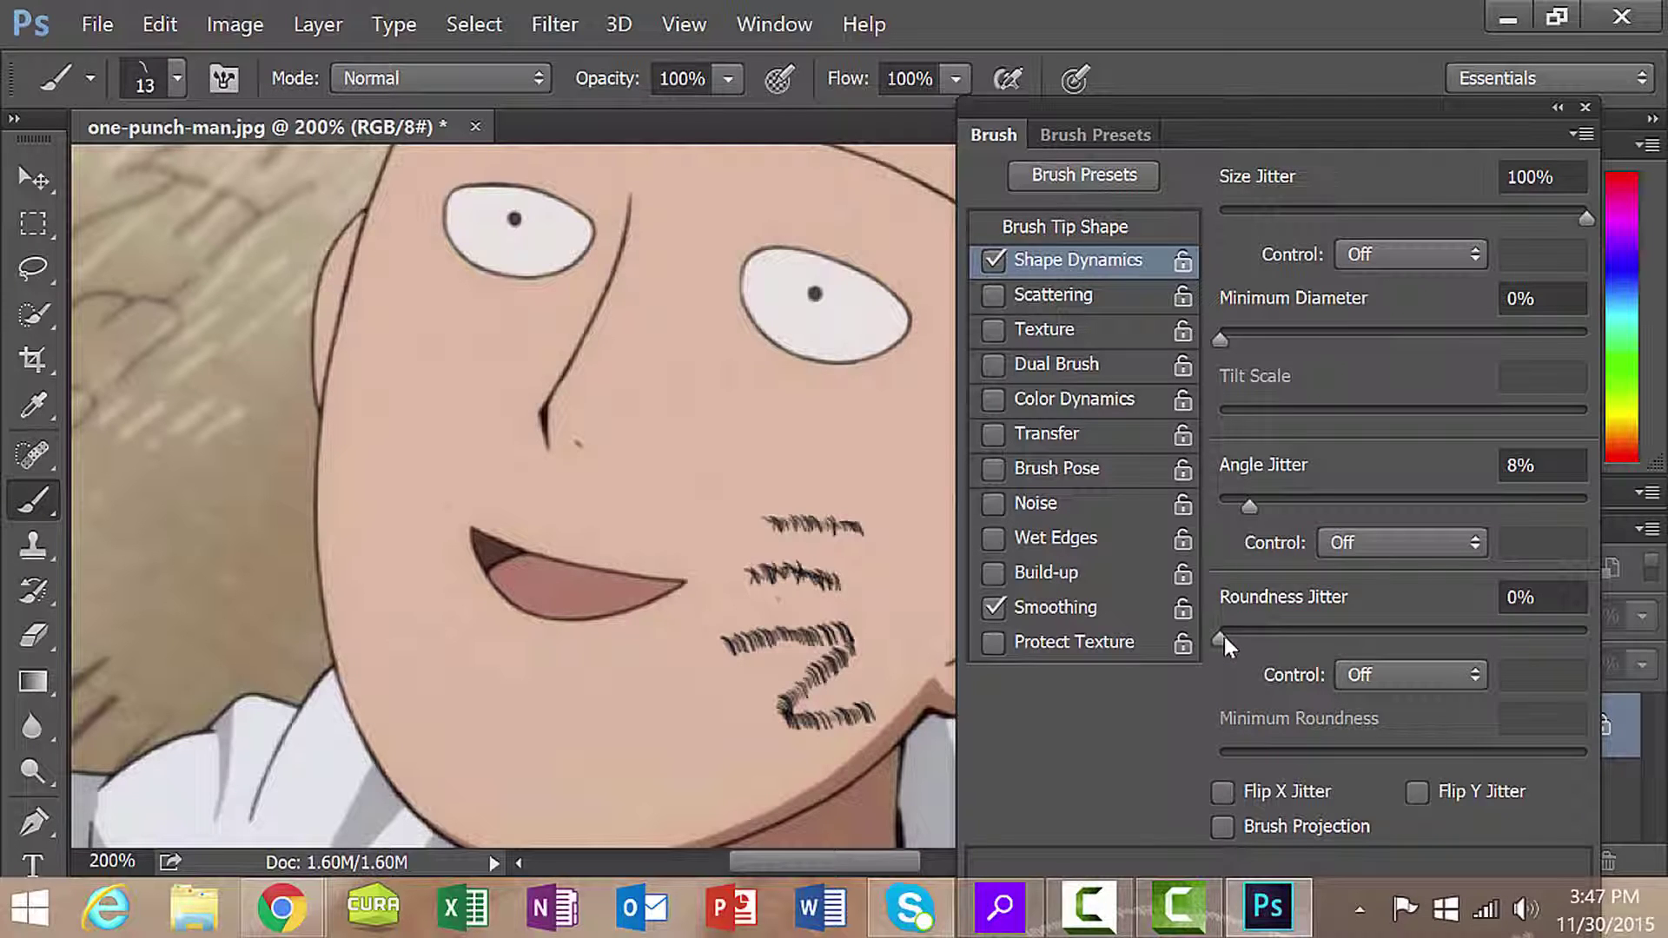
- Set Roundness Jitter to 51%, adding stubble strokes on the lower cheek and chin
drag(1221, 639, 1327, 643)
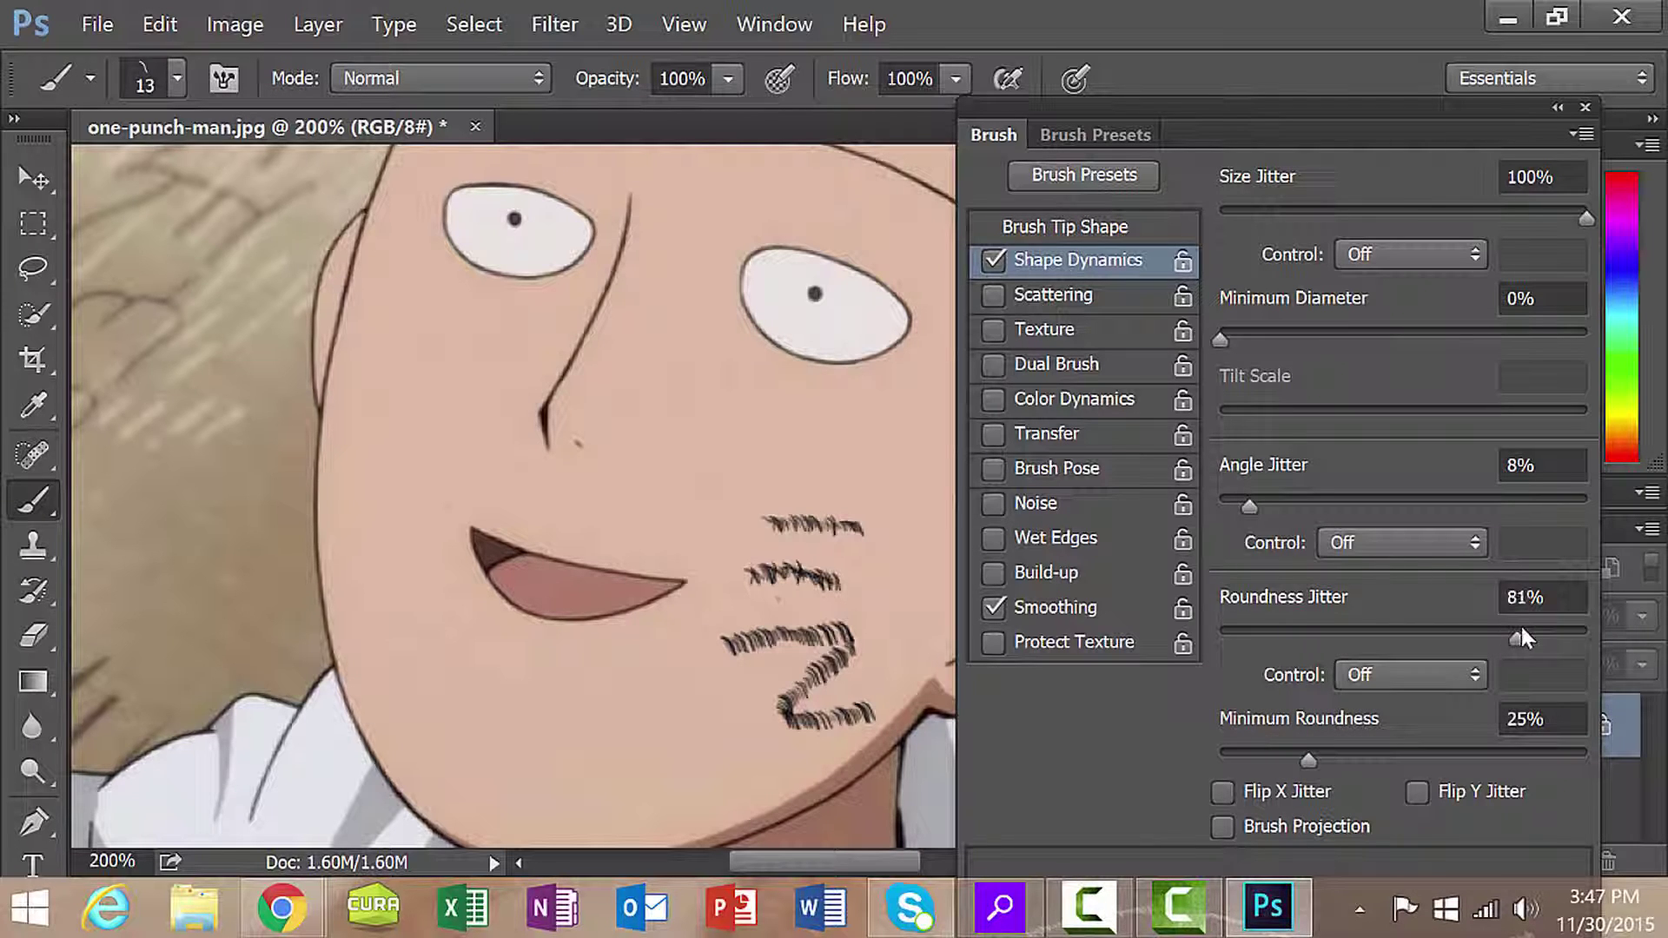
drag(1582, 629, 1592, 634)
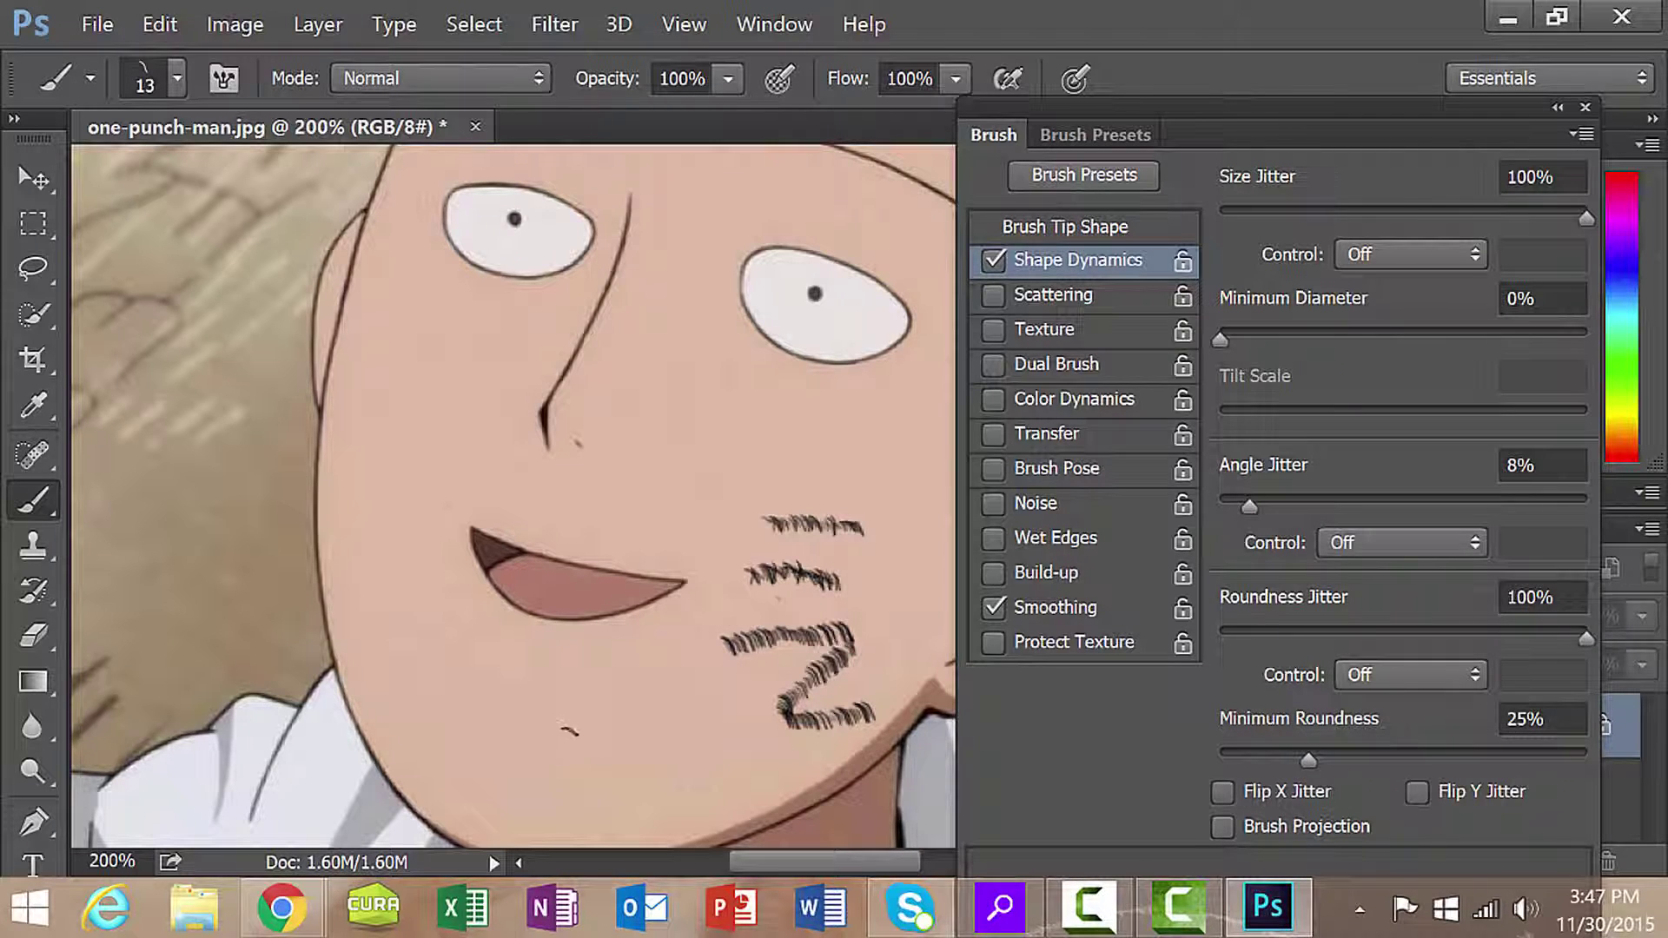
drag(601, 721, 777, 739)
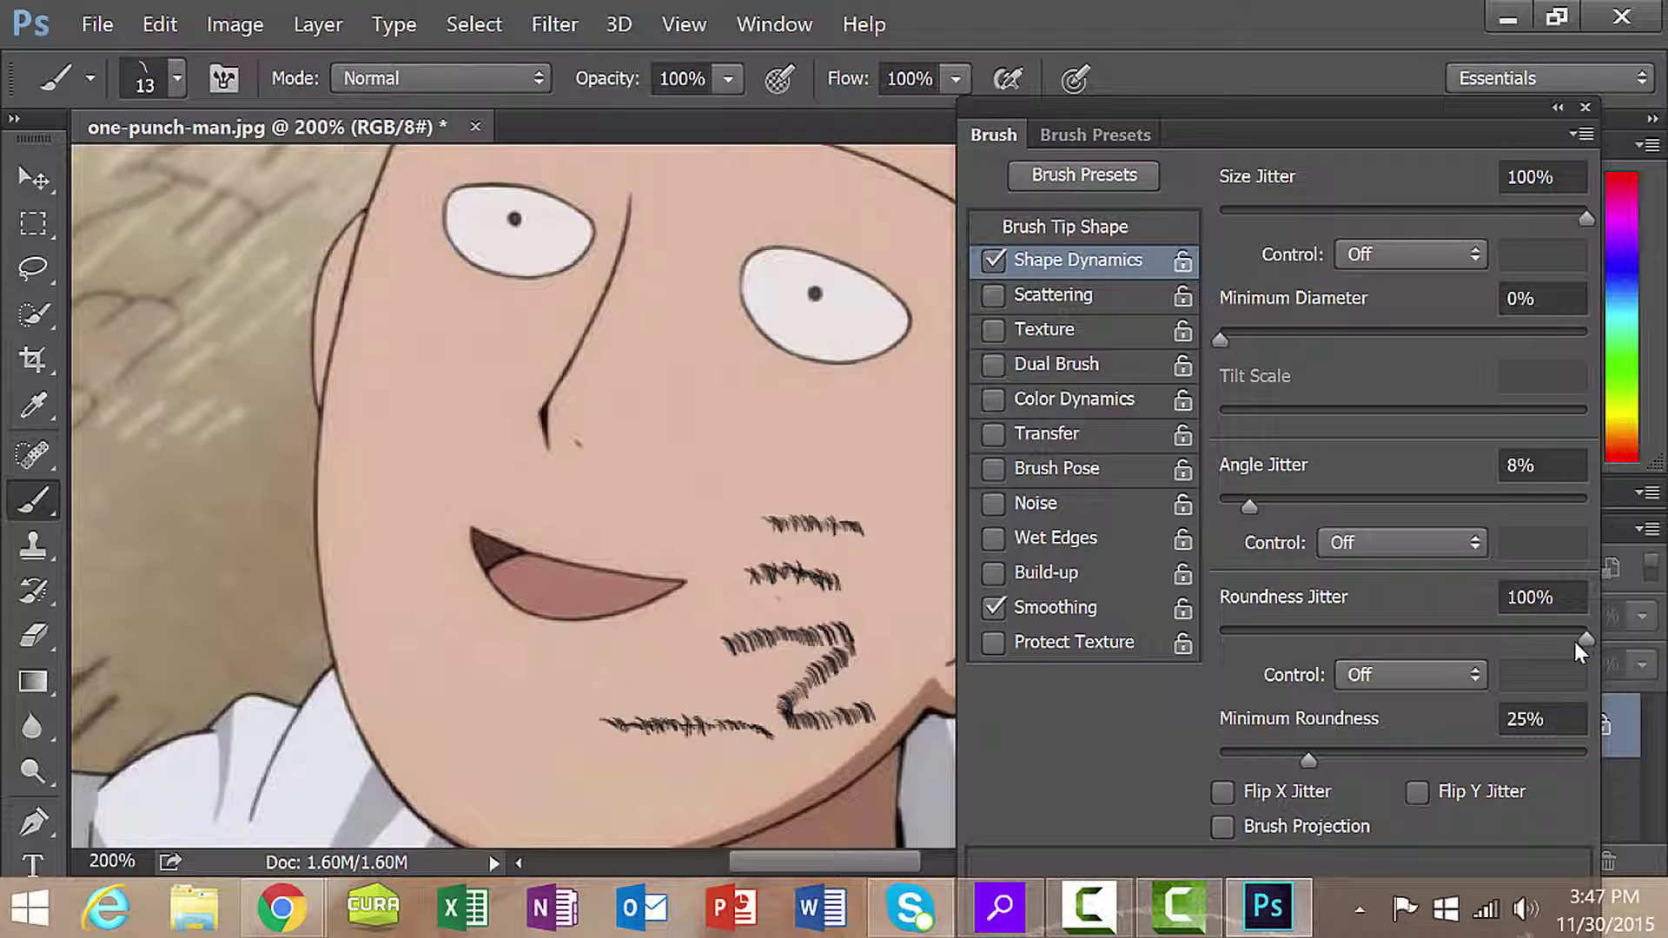
drag(1434, 640, 1407, 640)
drag(642, 677, 779, 698)
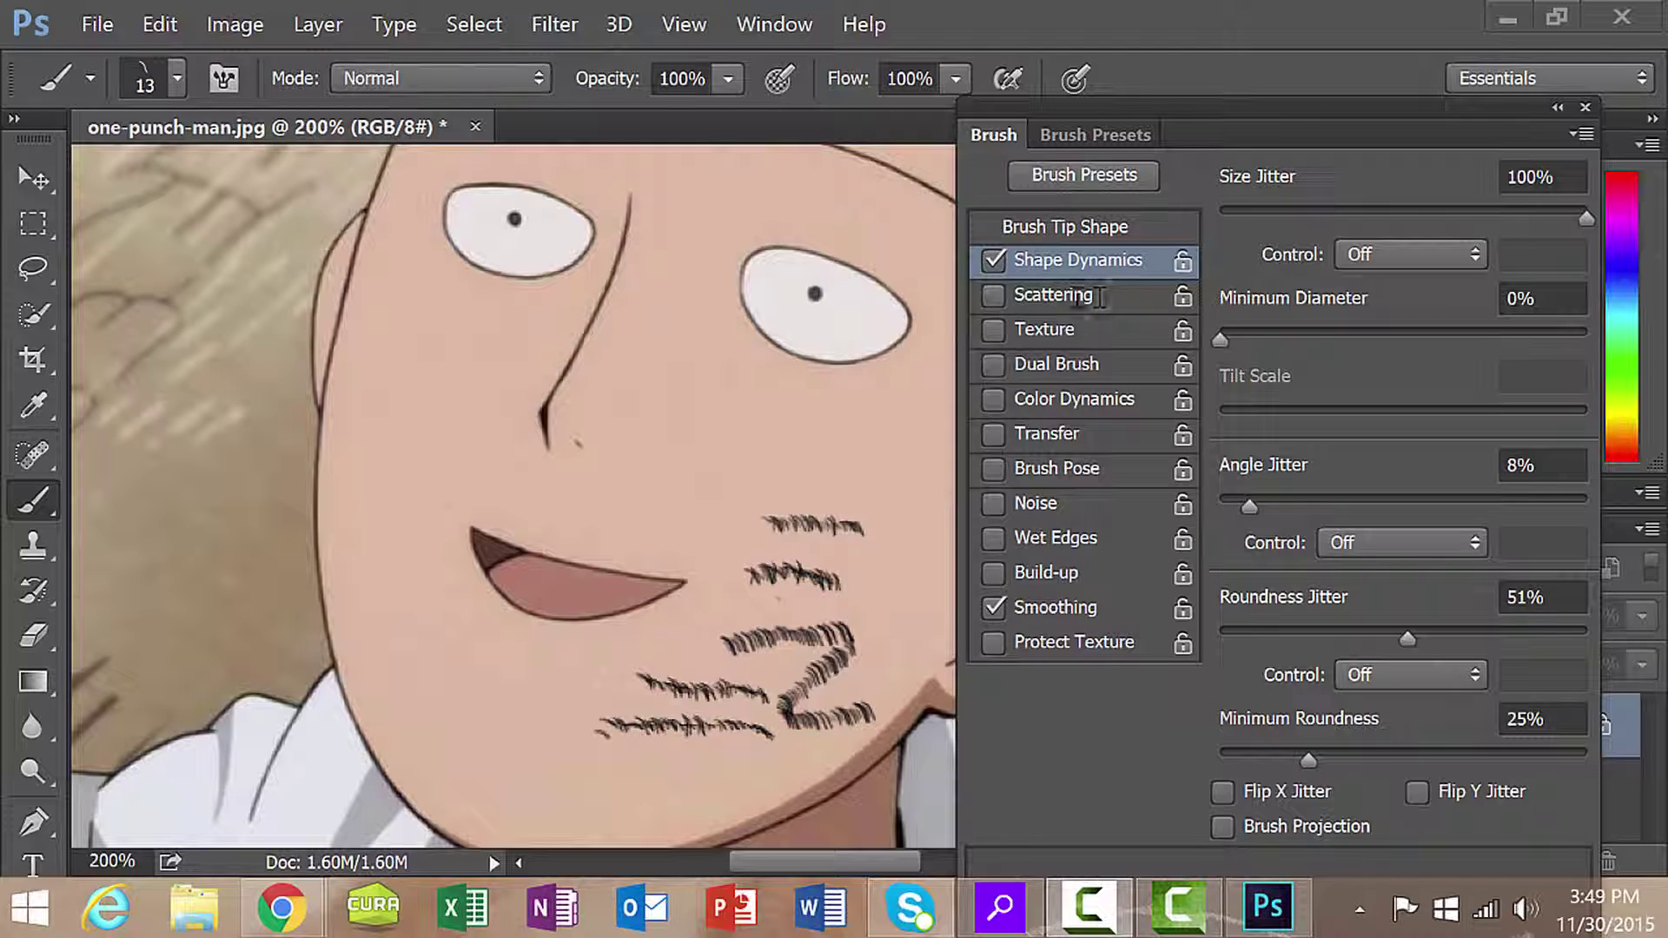
- Enable Scattering on the hair brush and set Scatter to 341% with Both Axes
click(1053, 295)
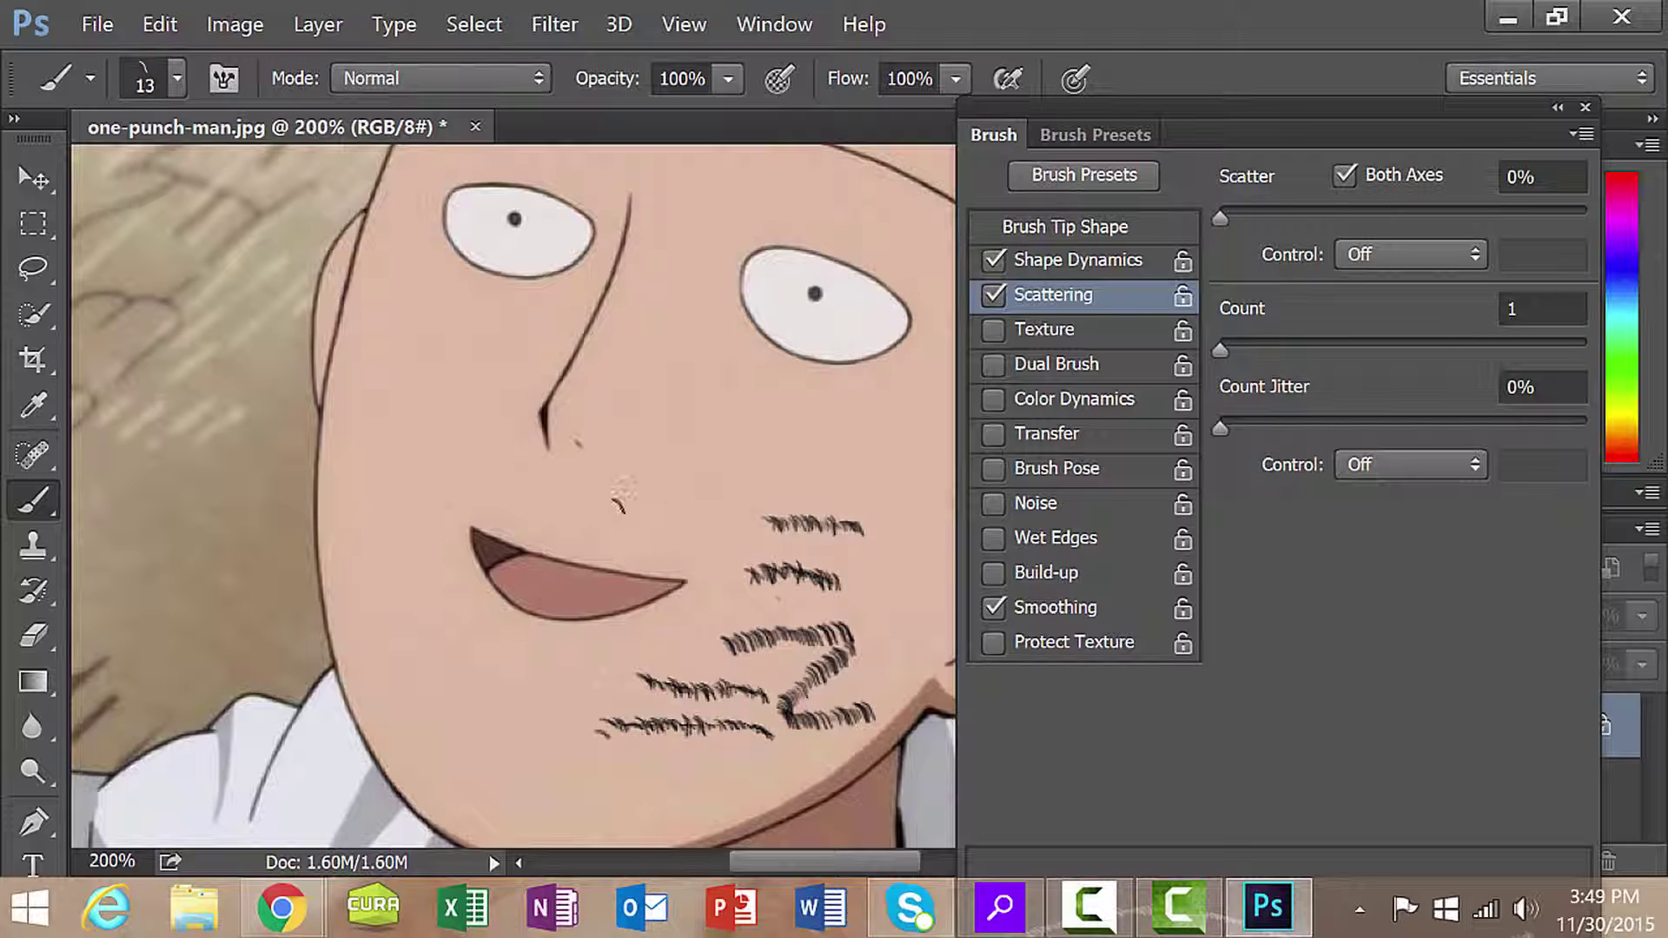
drag(629, 492, 754, 484)
drag(1222, 221, 1345, 217)
- Paint dense scattered stubble over the upper cheek and along the lower jawline
mouse_move(770, 447)
mouse_down()
mouse_move(821, 455)
mouse_move(869, 428)
mouse_move(908, 447)
mouse_move(917, 541)
mouse_move(896, 577)
mouse_move(917, 604)
mouse_move(870, 650)
mouse_up()
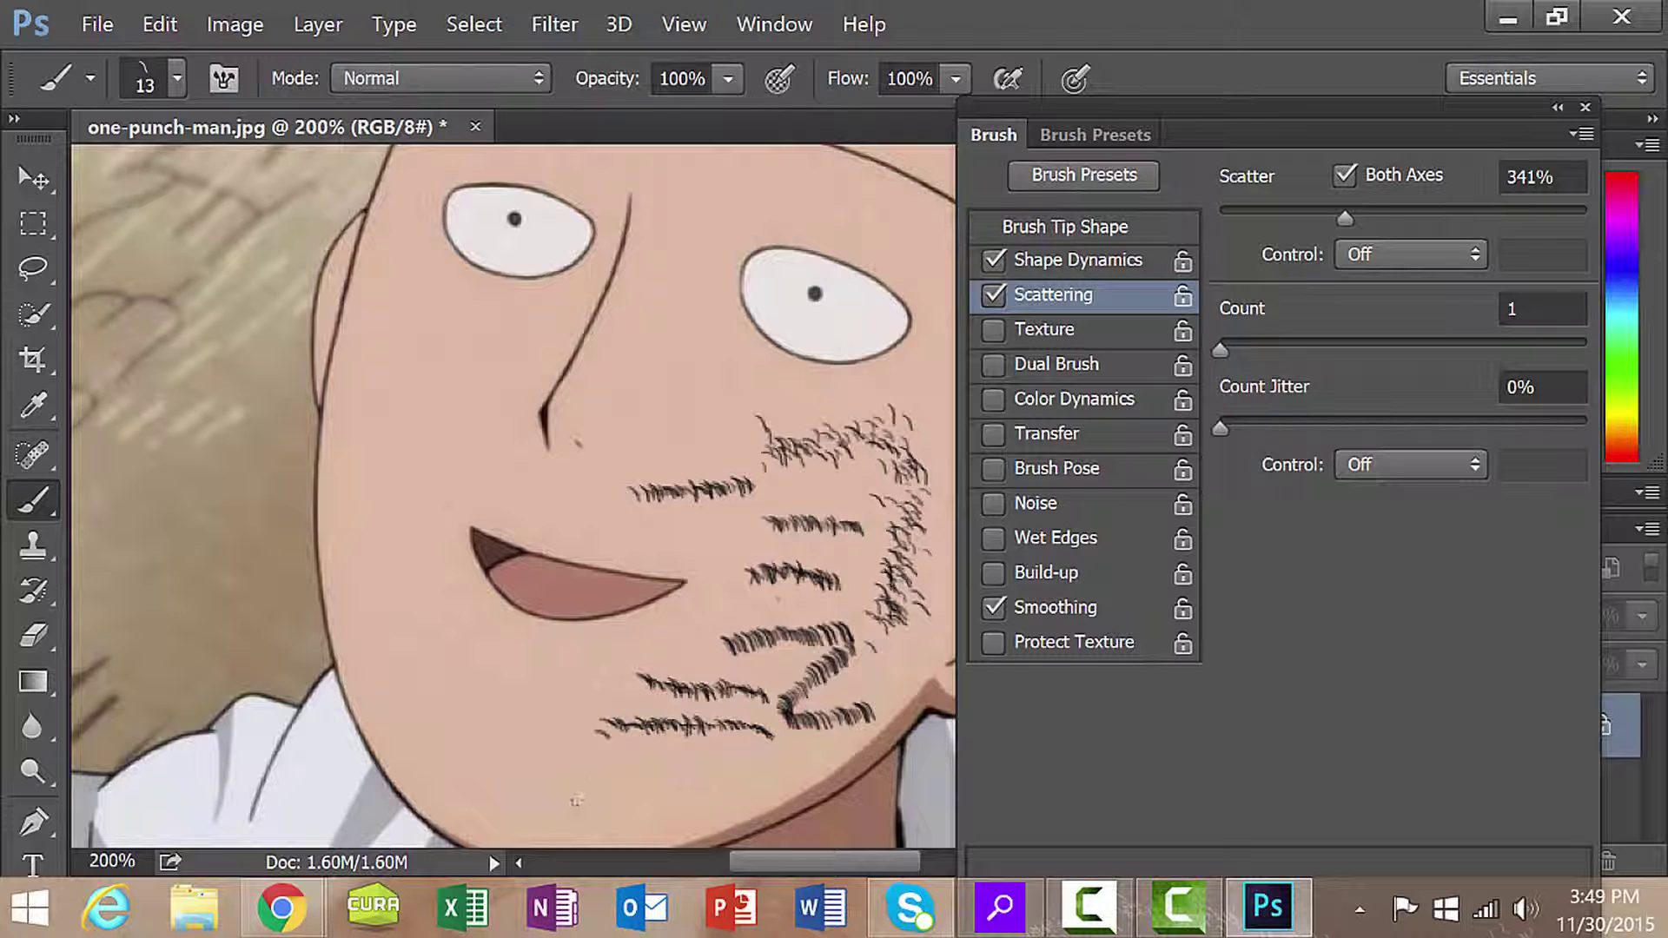
mouse_move(671, 816)
mouse_down()
mouse_move(769, 790)
mouse_move(864, 730)
mouse_up()
mouse_move(607, 813)
mouse_down()
mouse_move(747, 777)
mouse_move(794, 745)
mouse_up()
mouse_move(643, 838)
mouse_down()
mouse_move(738, 825)
mouse_move(890, 729)
mouse_up()
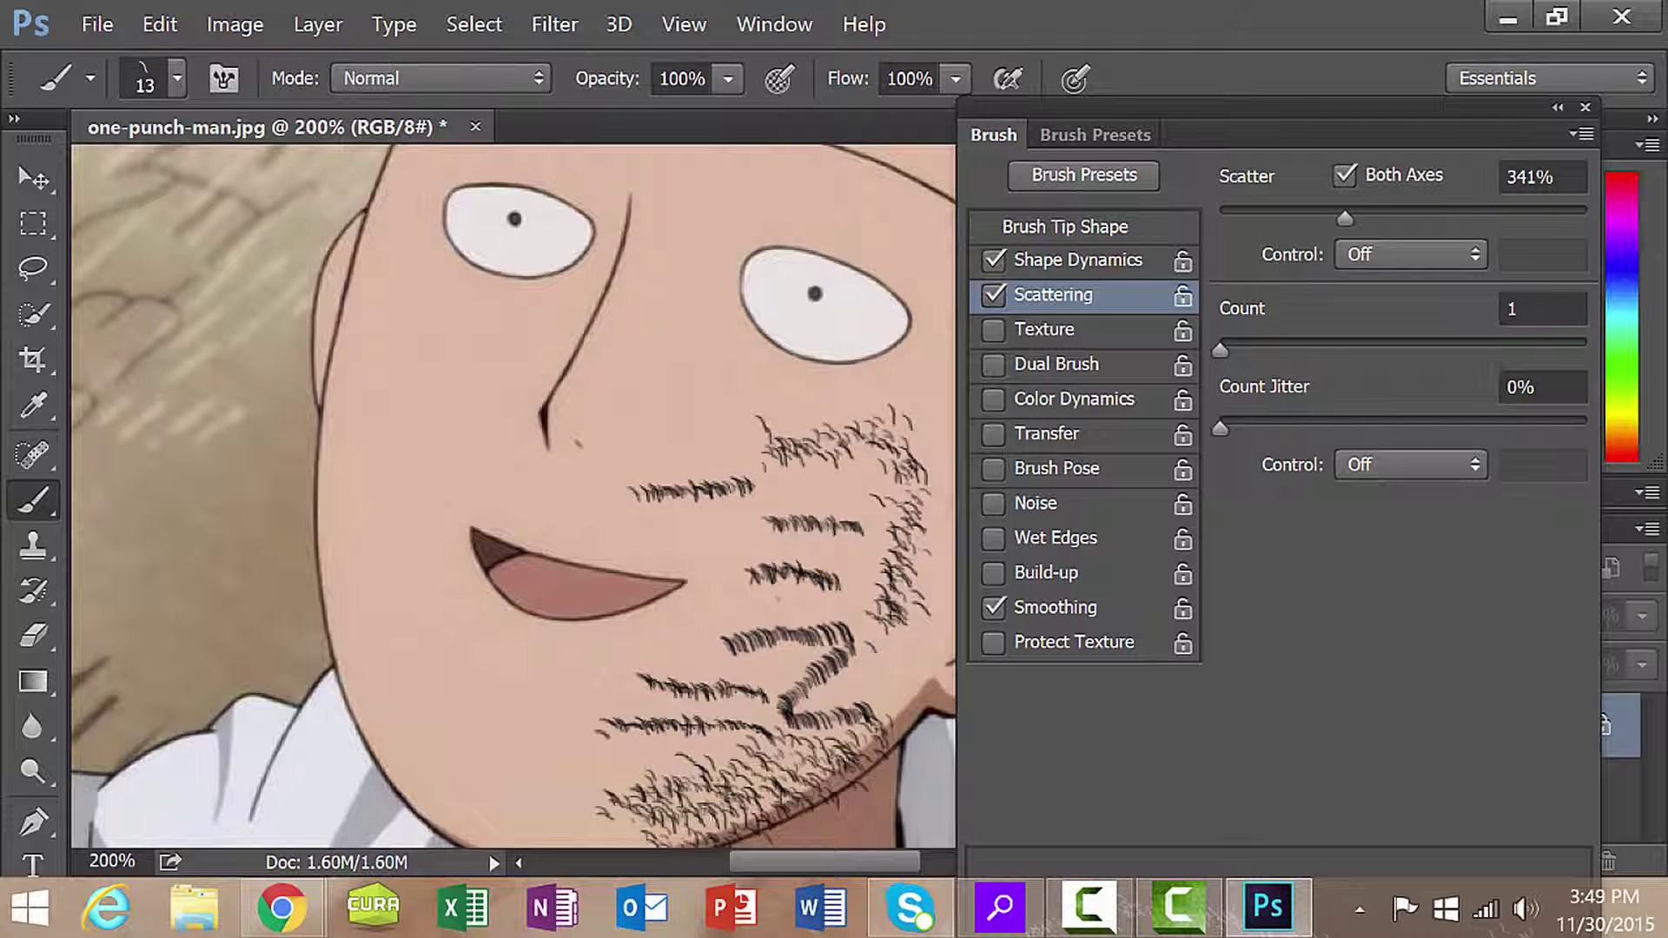